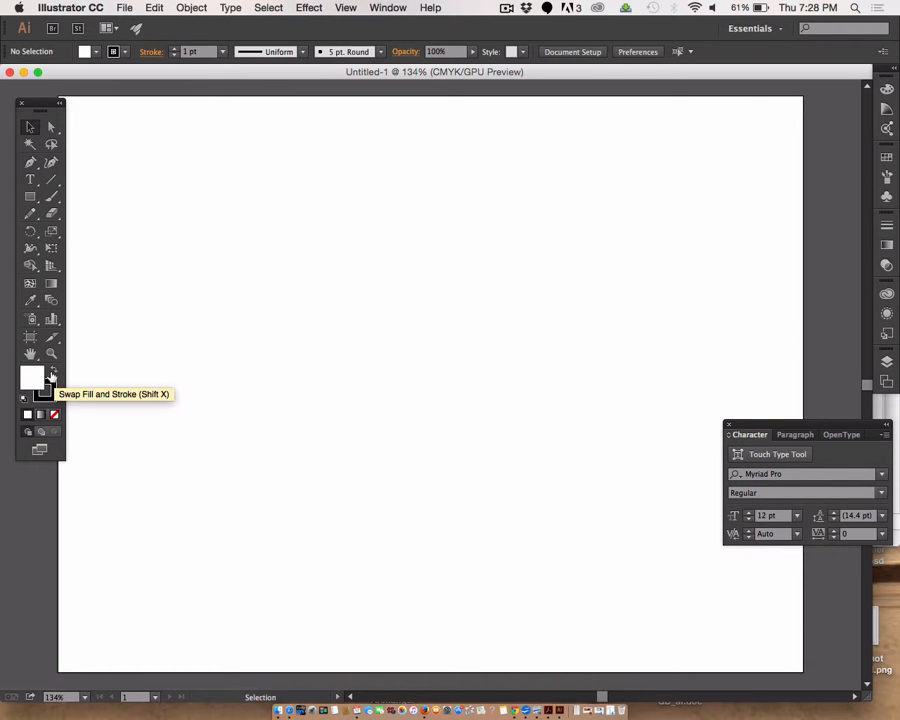
Step: Set the default fill to a medium grey and the stroke to none
double_click(34, 381)
left_click_drag(287, 362, 253, 362)
left_click(591, 301)
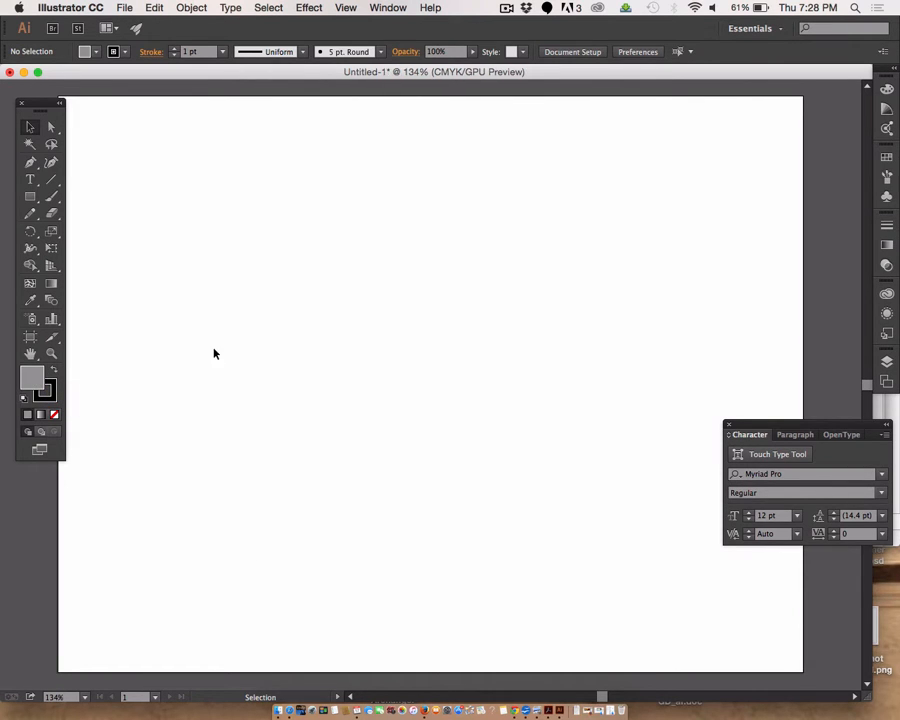
left_click(45, 390)
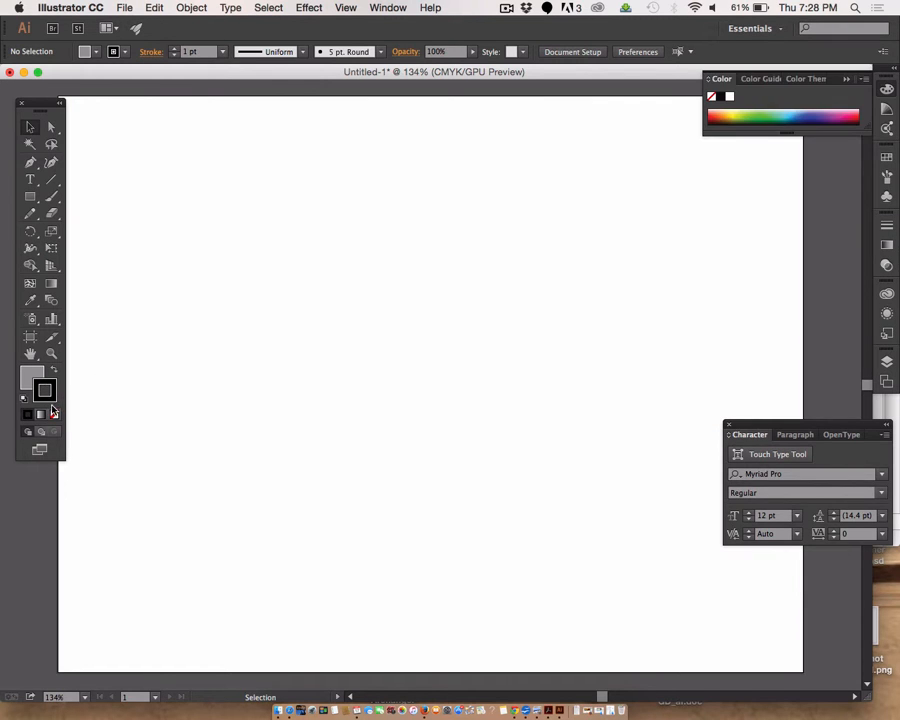
left_click(54, 414)
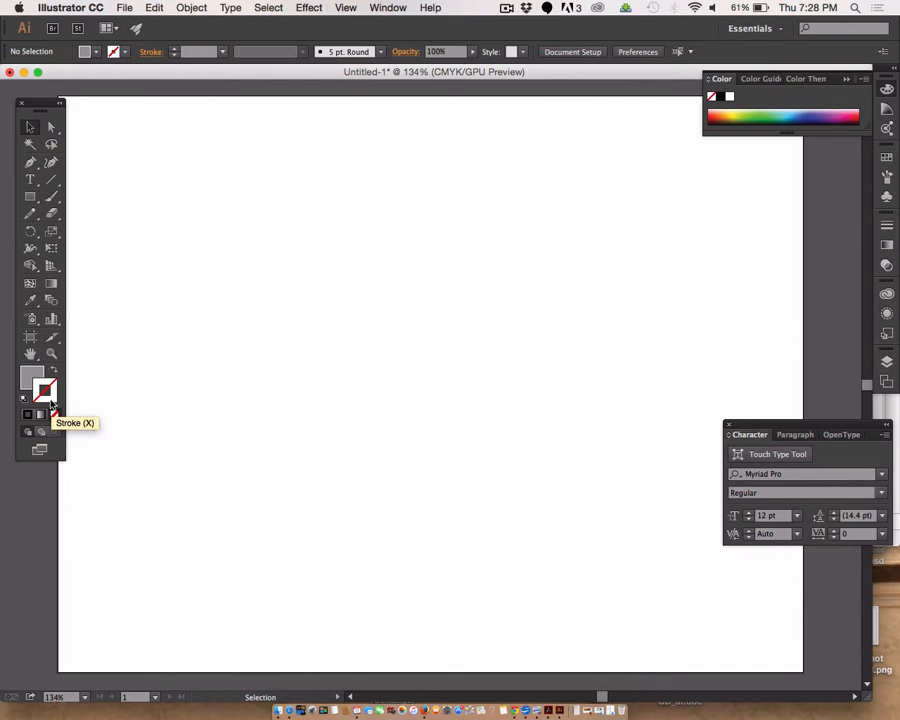
Step: Draw a grey circle about 4 in across with the Ellipse tool and move it to the upper middle of the artboard
left_click(30, 196)
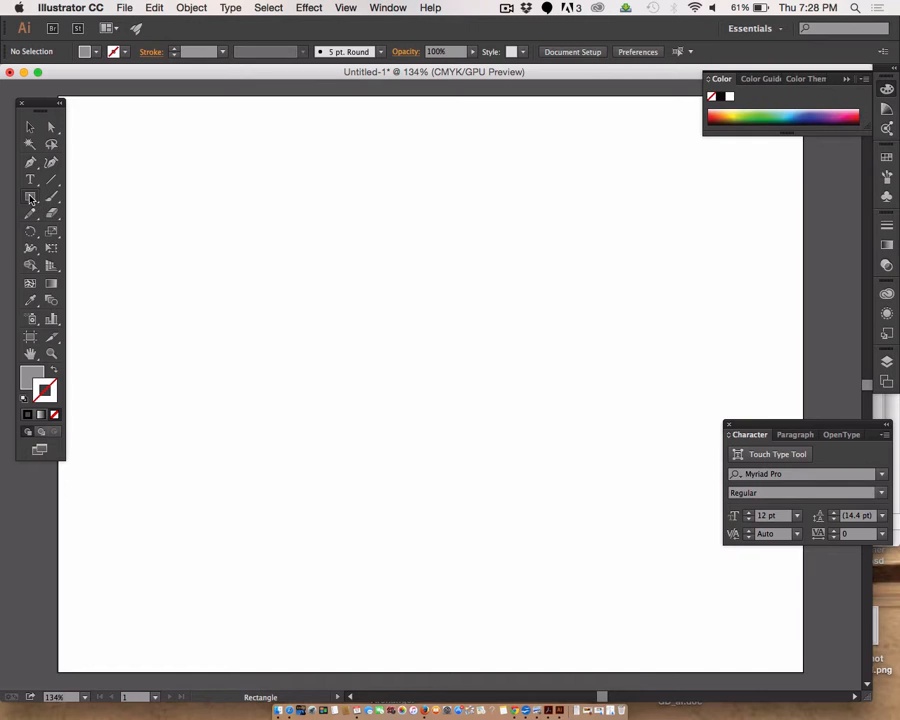
left_click_drag(30, 196, 78, 233)
left_click_drag(207, 289, 484, 514)
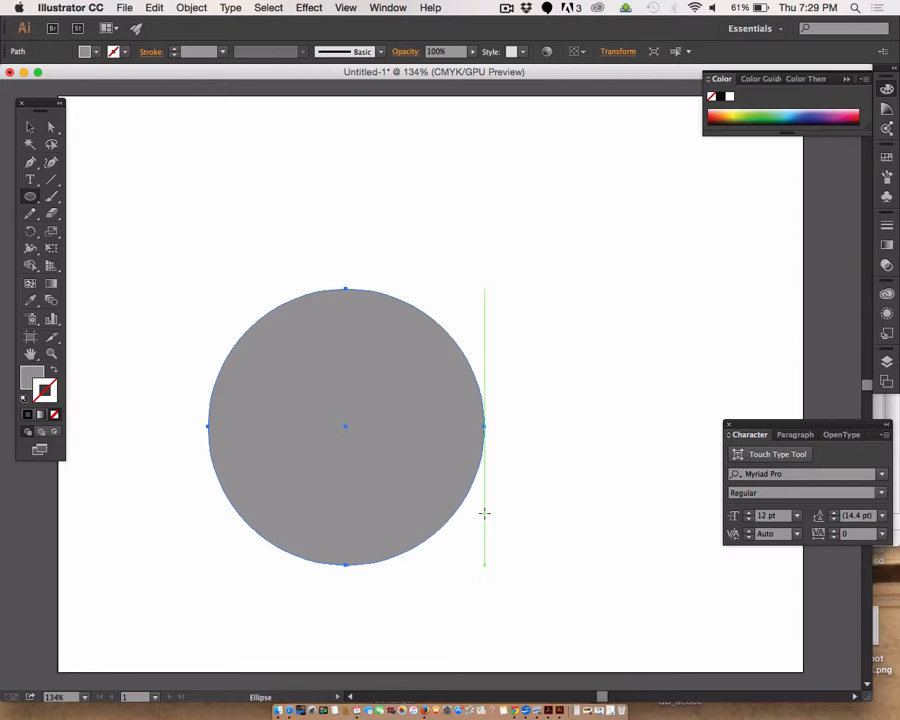
left_click(30, 127)
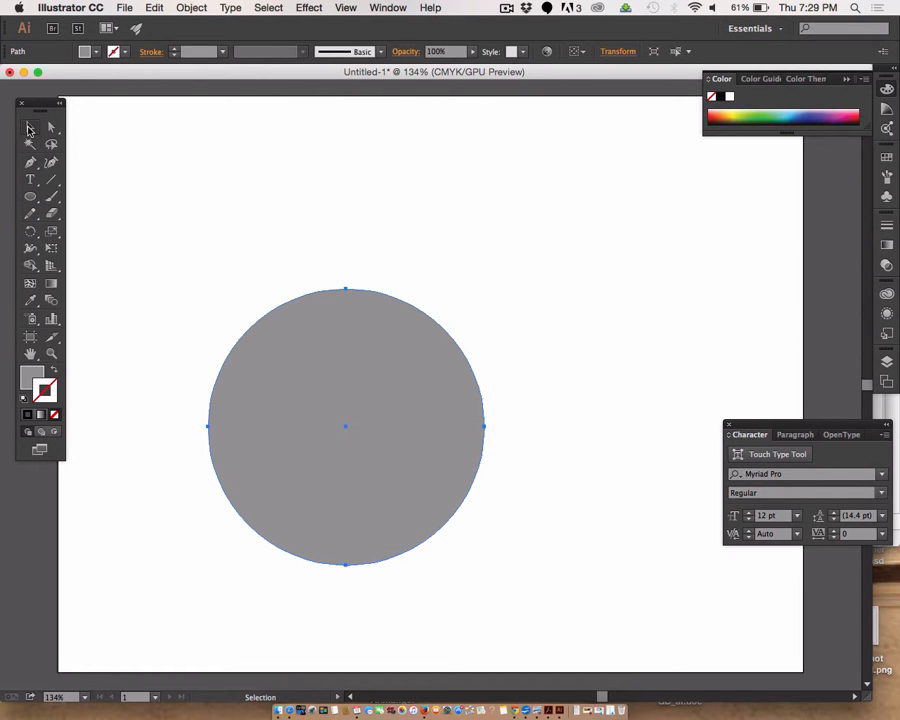
left_click_drag(306, 374, 400, 257)
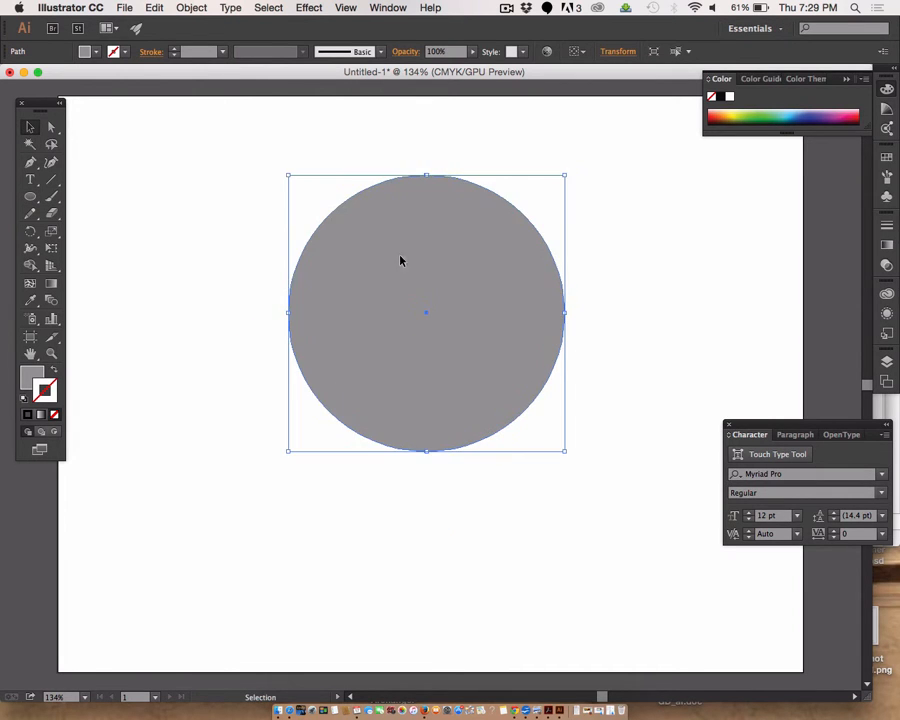
left_click(194, 327)
Step: Show the Pathfinder controls, separate them from the Transform and Align group, and close that group
left_click(400, 8)
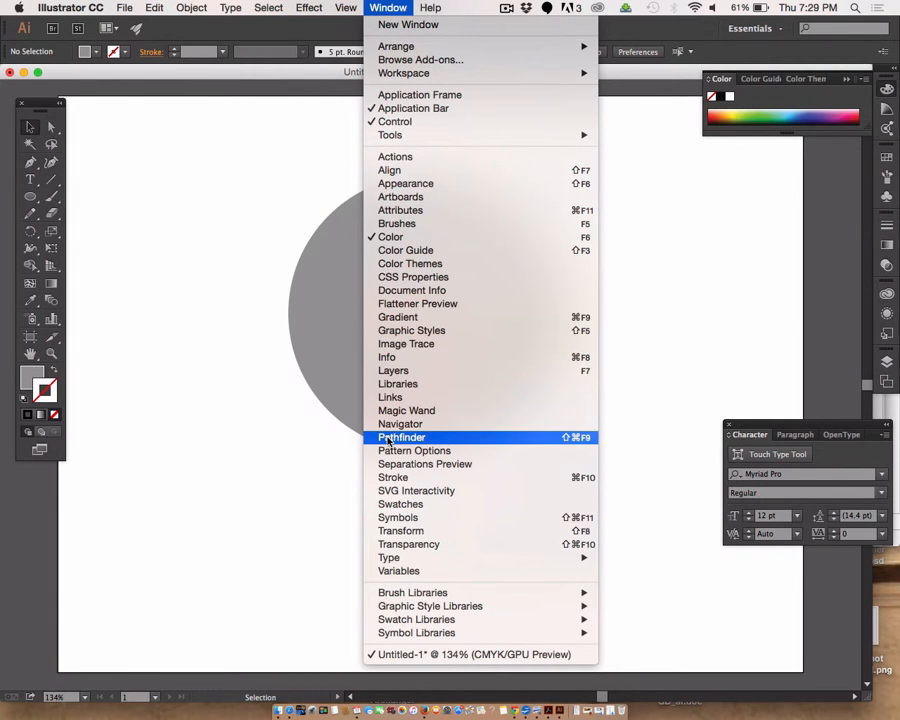
left_click(401, 437)
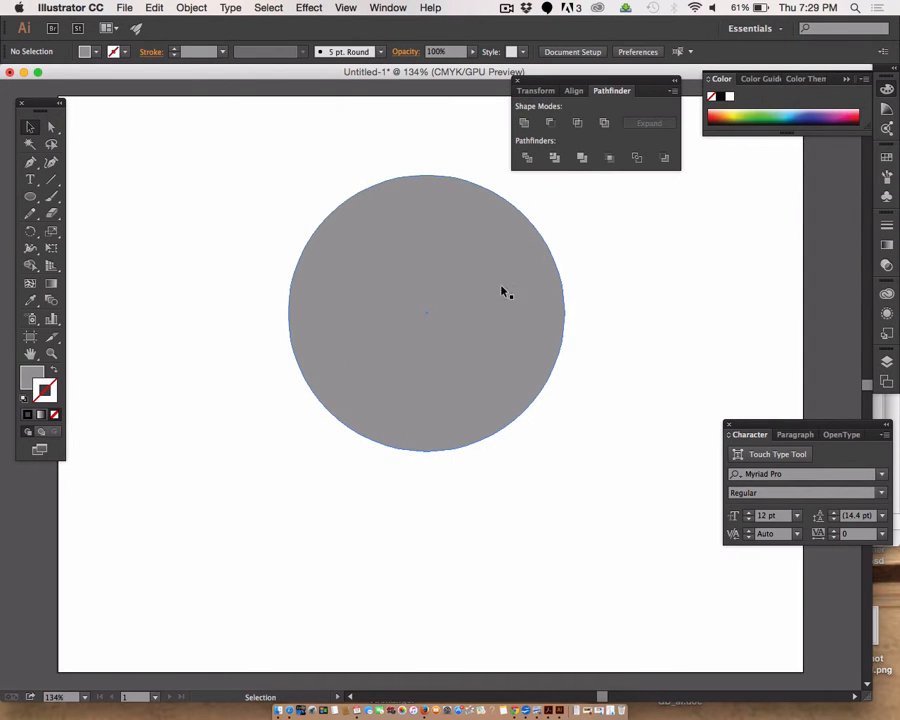
left_click_drag(614, 96, 160, 139)
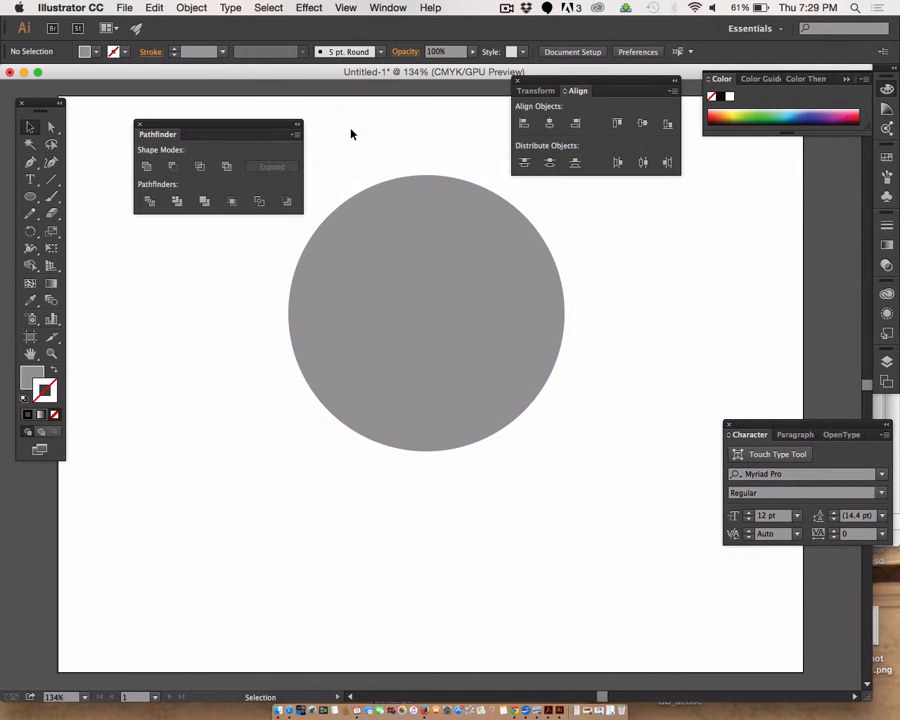
left_click(516, 80)
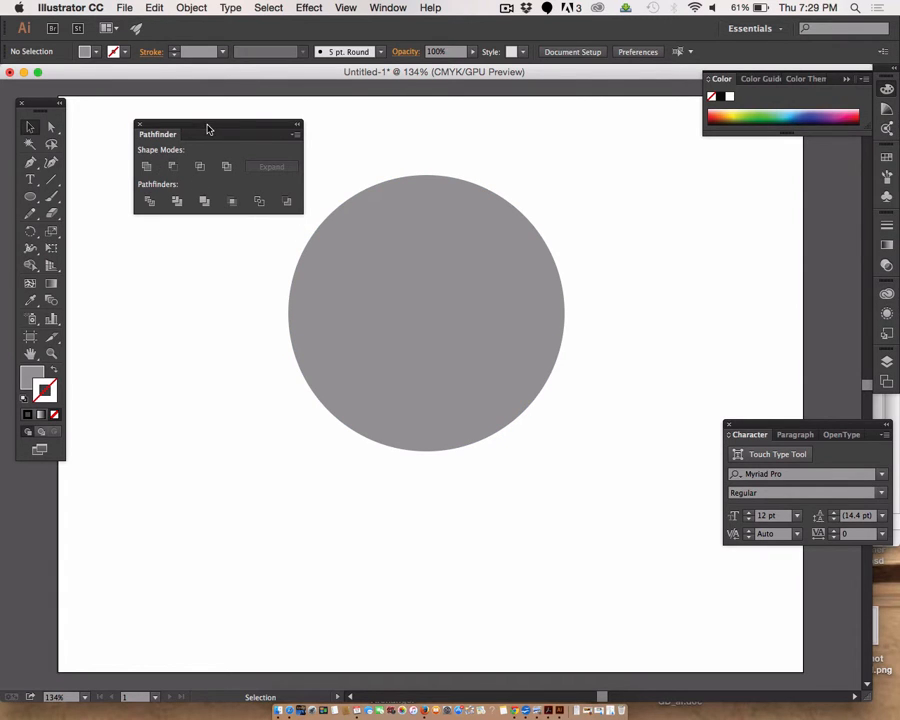
left_click_drag(207, 127, 183, 123)
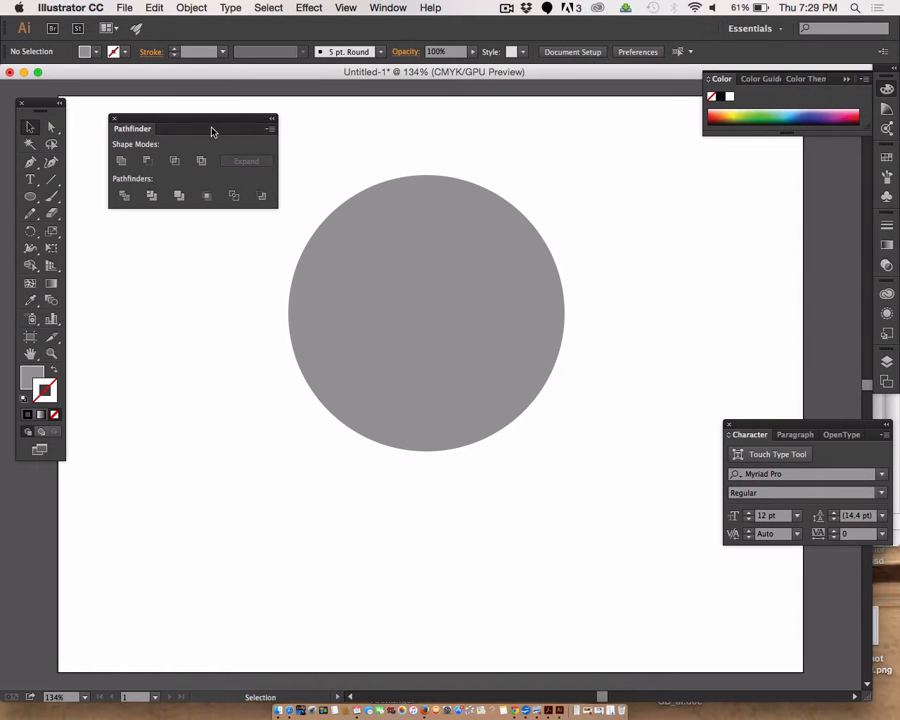
Step: Shift the circle slightly lower, show the rulers, and place a horizontal guide through the circle's centre
left_click_drag(398, 279, 424, 310)
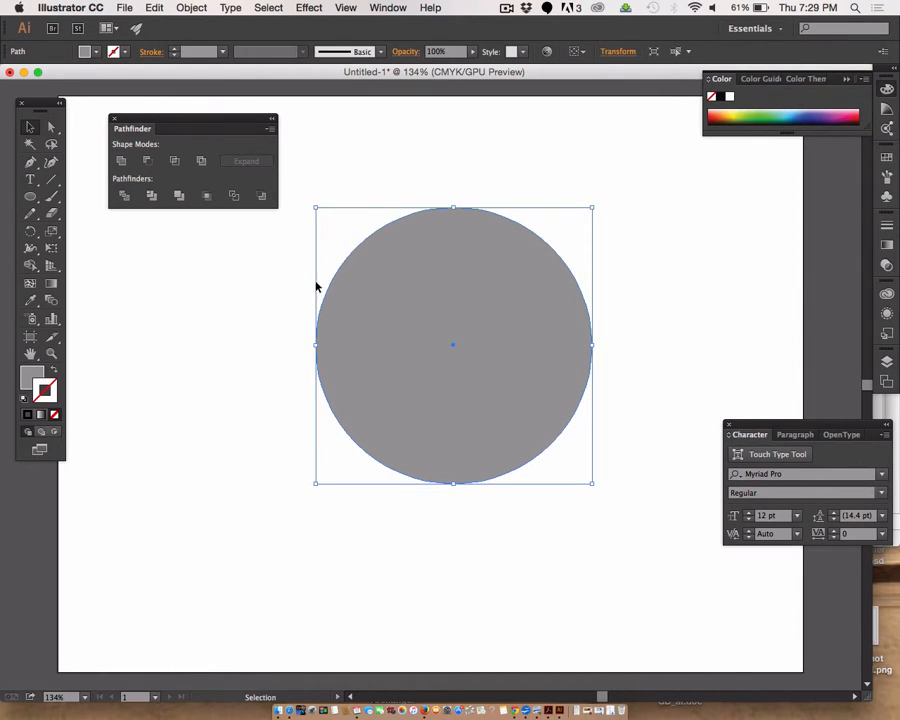
left_click(345, 8)
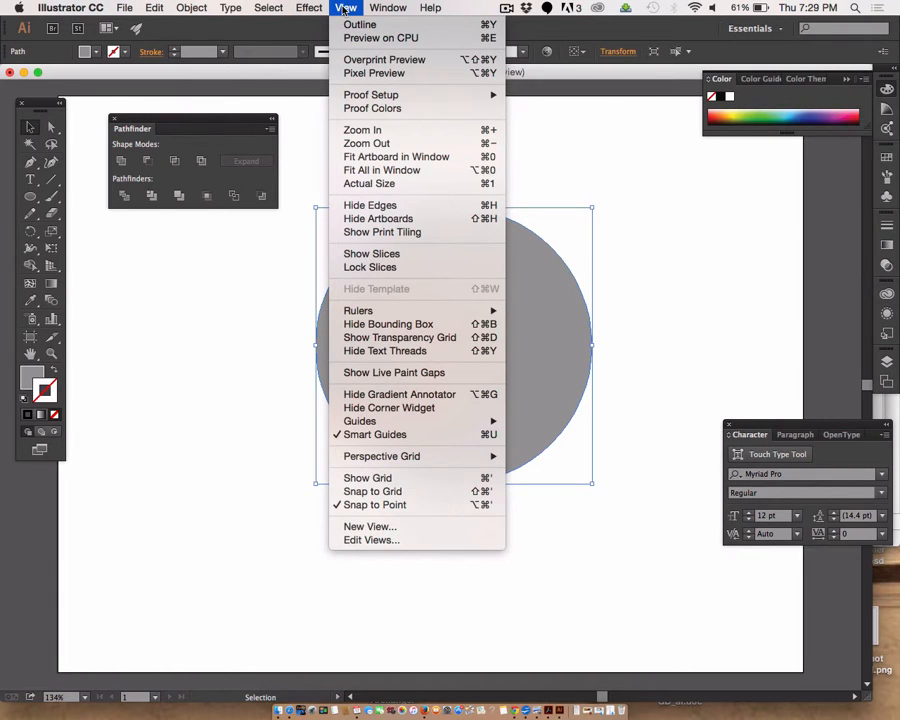
mouse_move(362, 311)
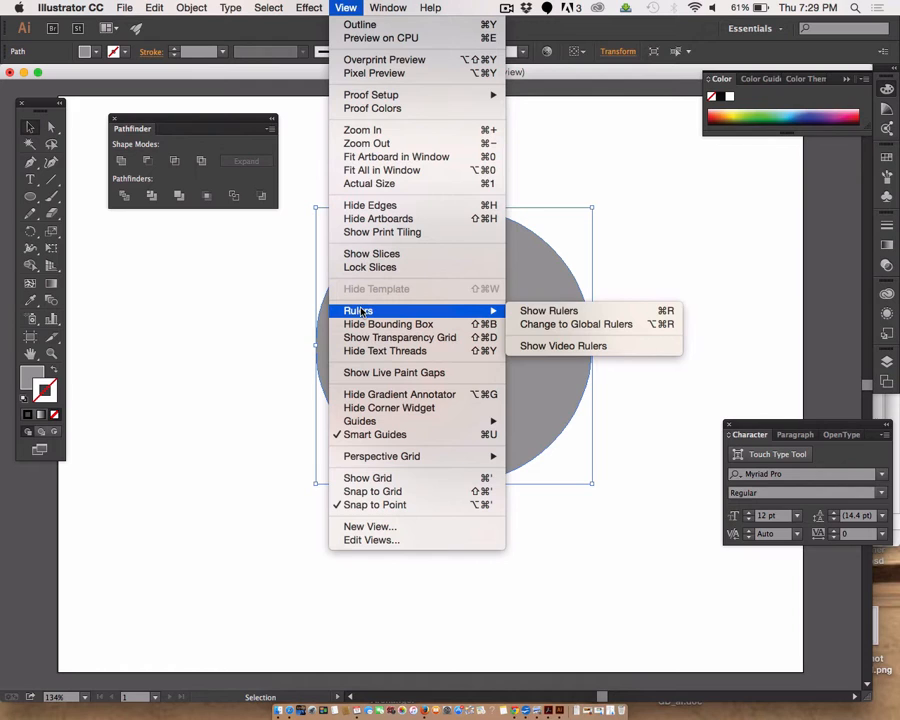
left_click(558, 316)
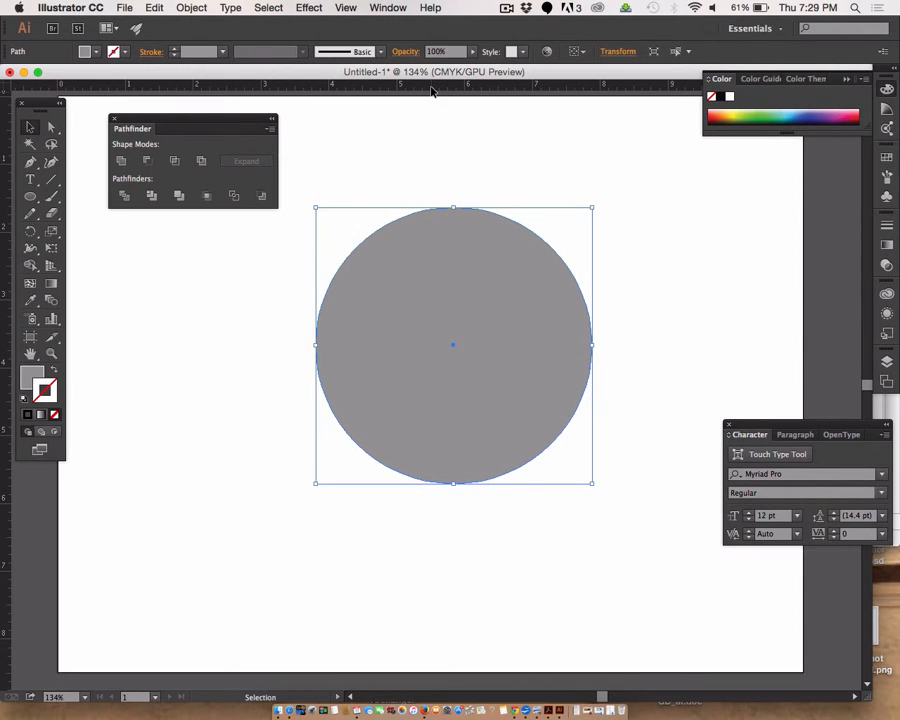
left_click_drag(432, 88, 455, 351)
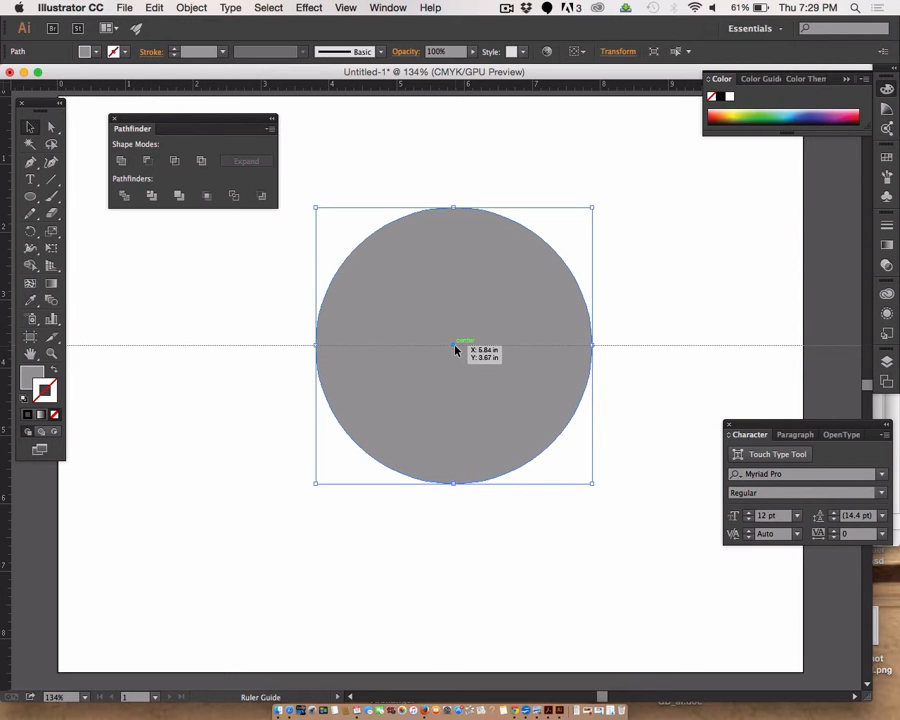
left_click_drag(455, 349, 454, 350)
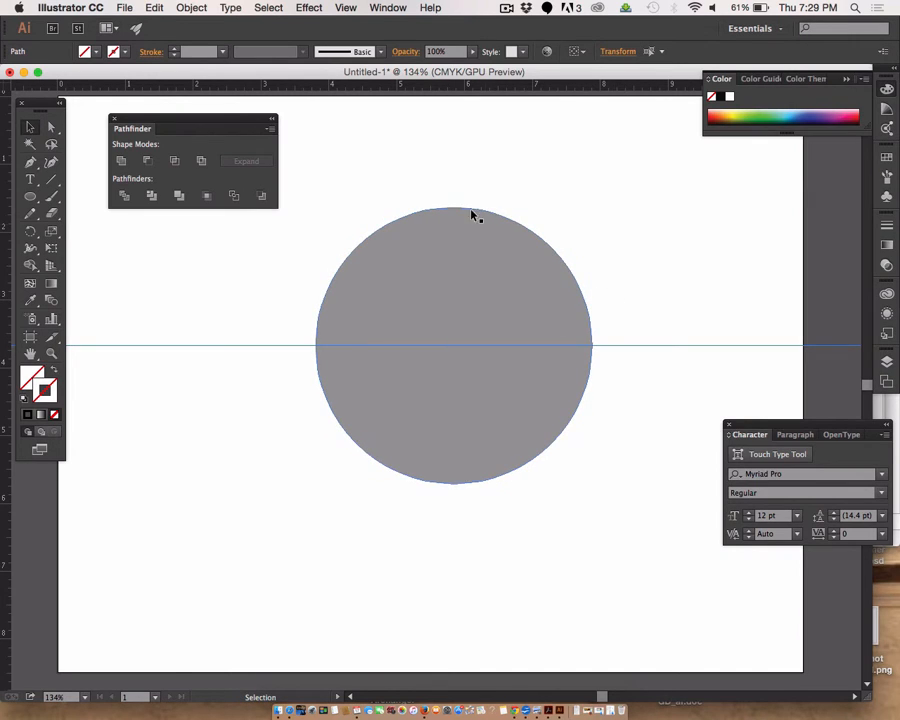
left_click(443, 172)
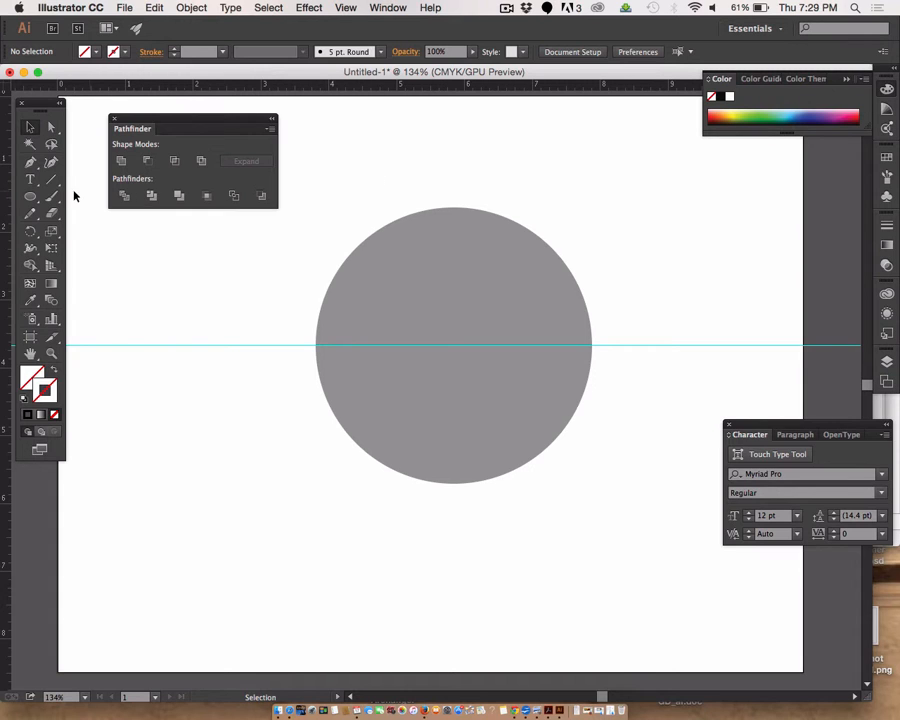
Step: Draw a black rectangle about 6.4 by 2.2 in from the guide downward, covering the circle's lower half
left_click(31, 198)
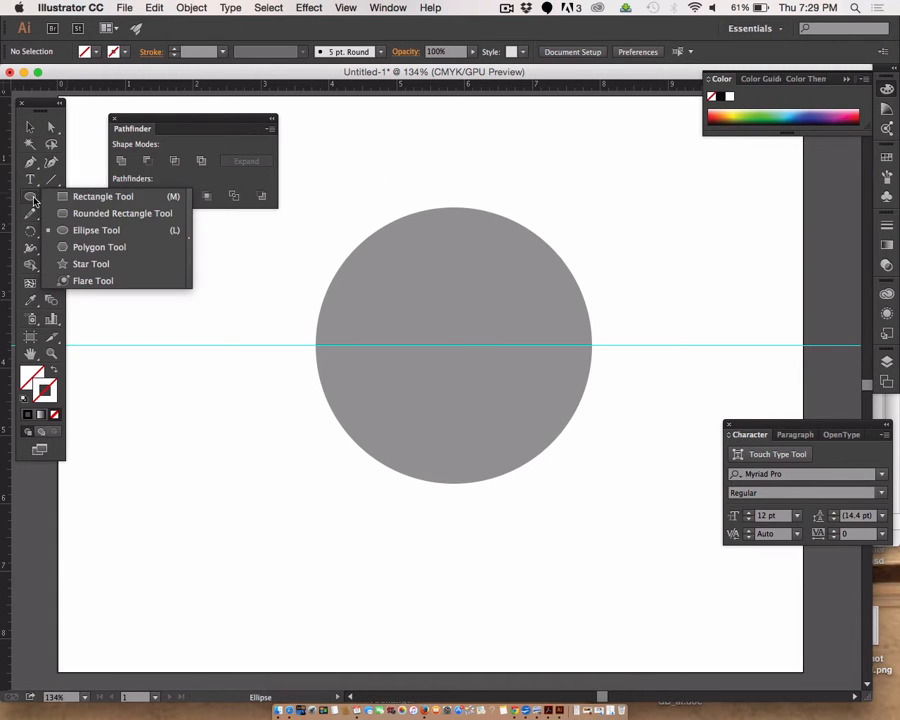
left_click(94, 199)
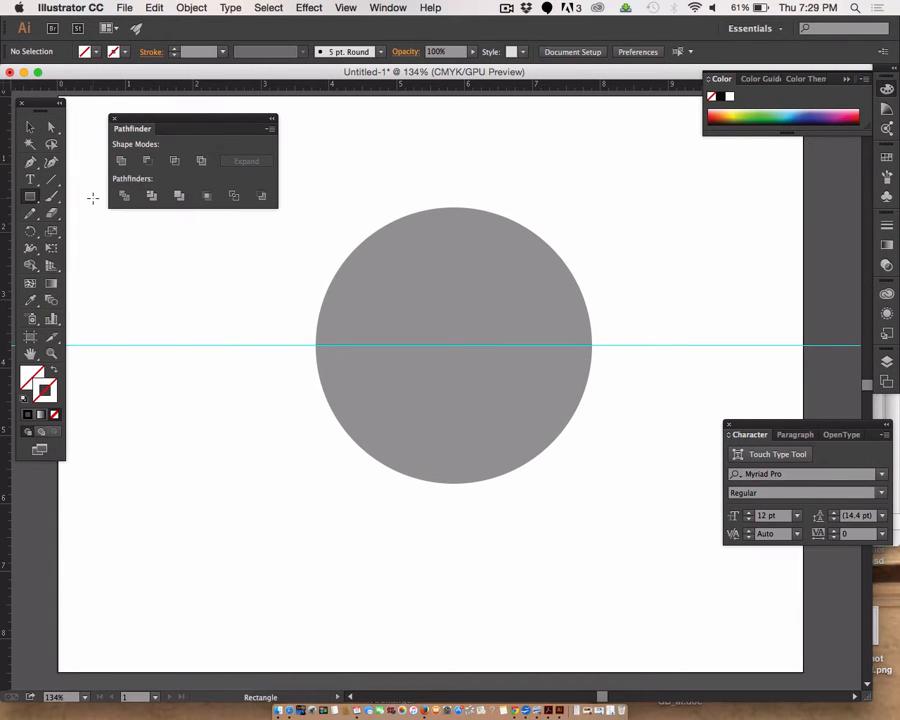
left_click(28, 414)
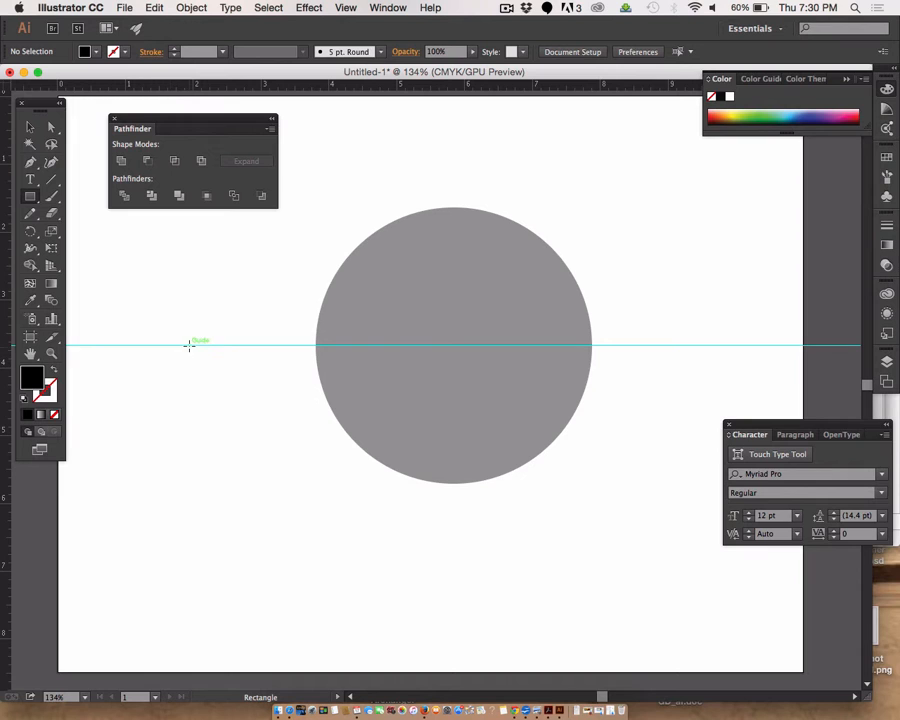
left_click_drag(190, 345, 624, 495)
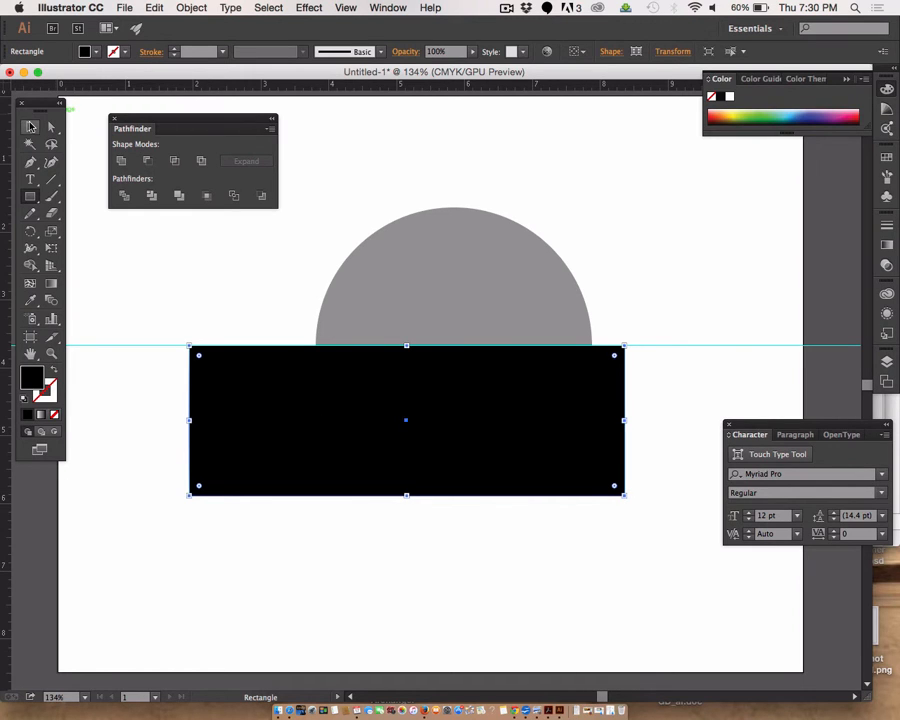
Step: Try subtracting the black rectangle from the circle with Minus Front, and undo the subtraction
left_click(30, 126)
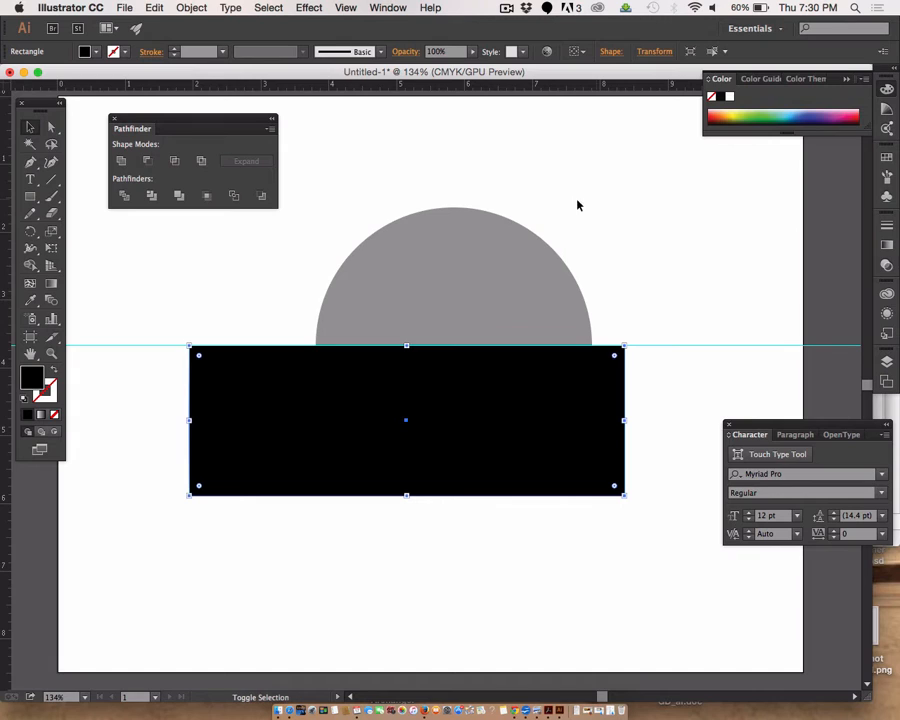
left_click(474, 261, "shift")
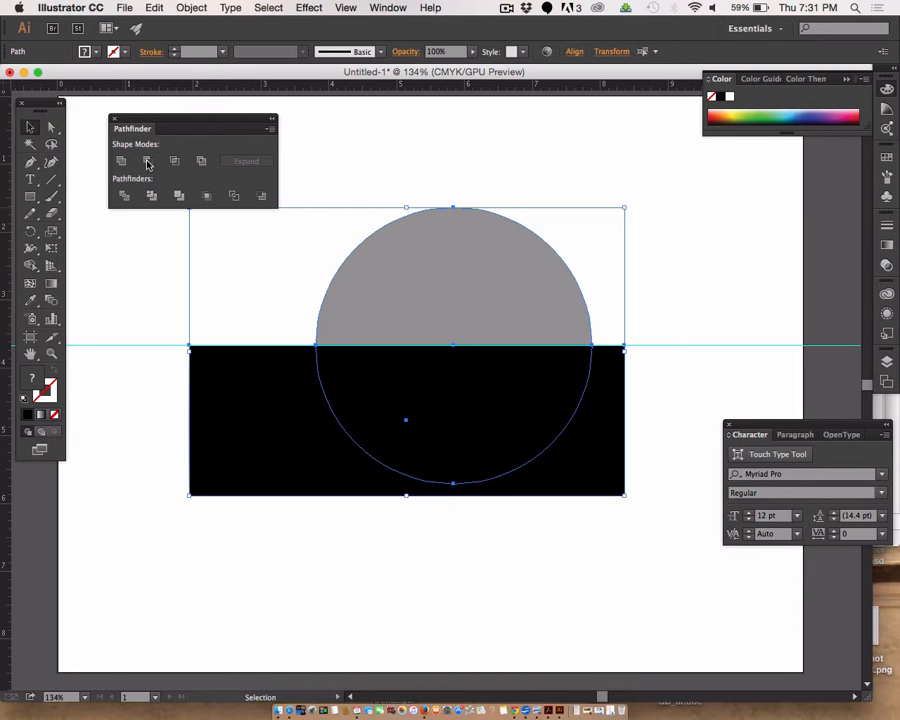
left_click(147, 162)
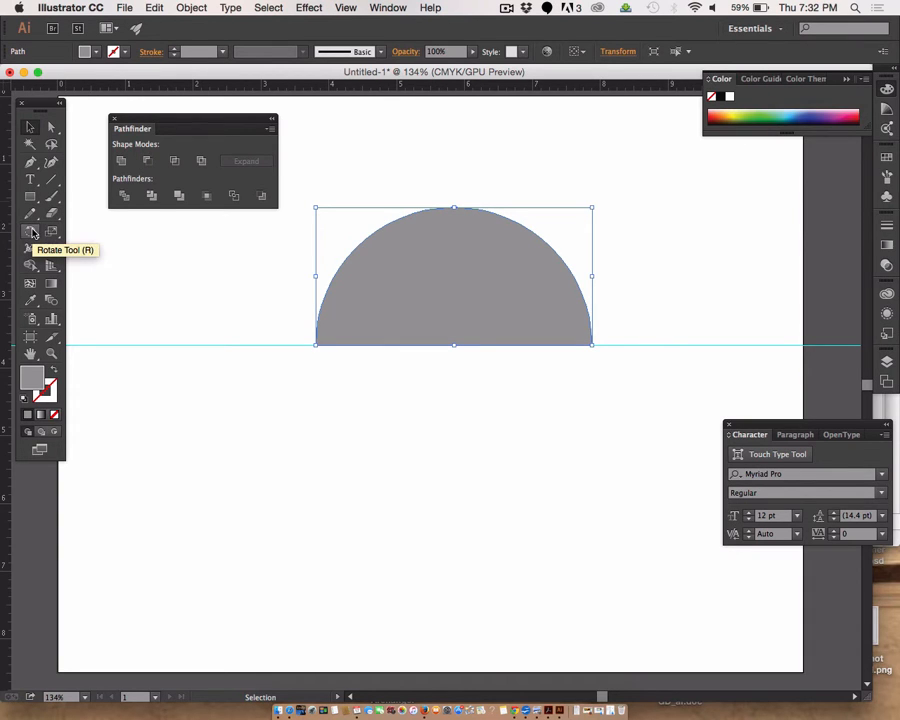
key("super+z")
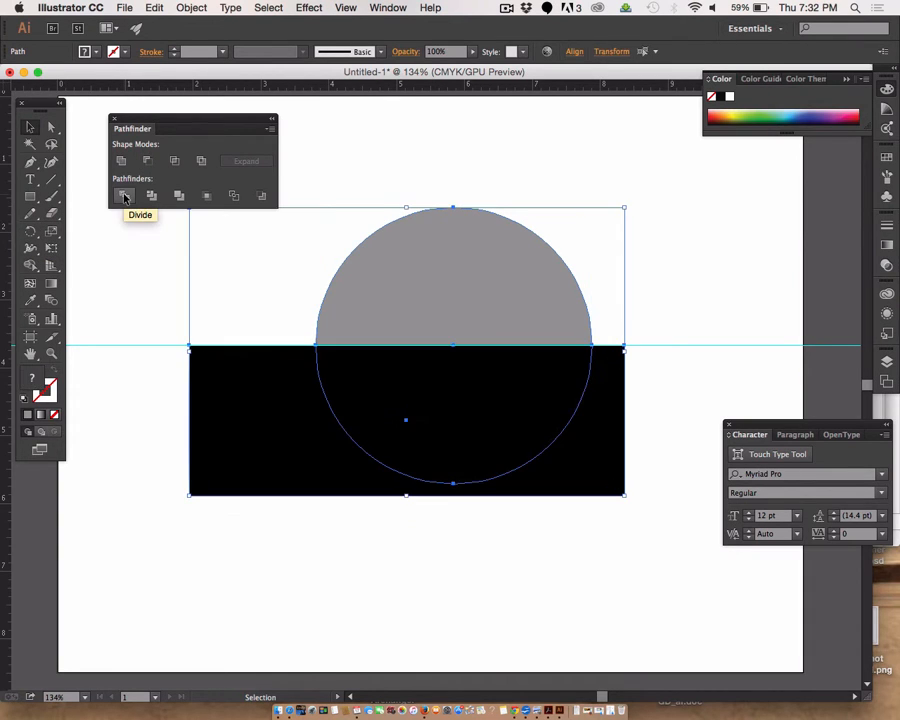
Step: Slide the black rectangle about 0.5 in to the right along the guide and subtract it from the circle with Minus Front
left_click(199, 530)
left_click(249, 446)
left_click_drag(249, 446, 284, 449)
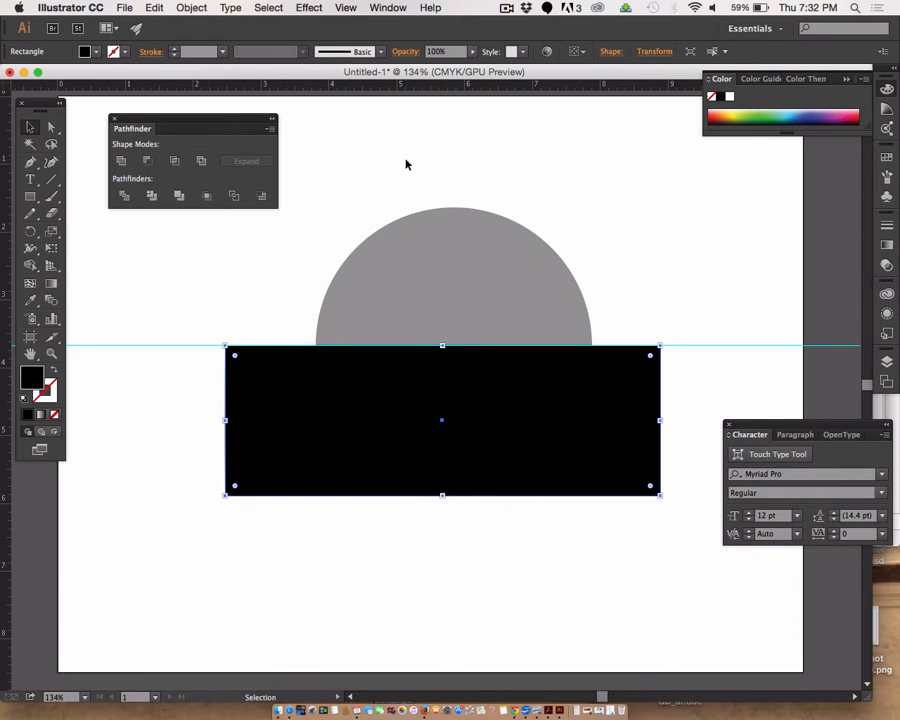
left_click(437, 241, "shift")
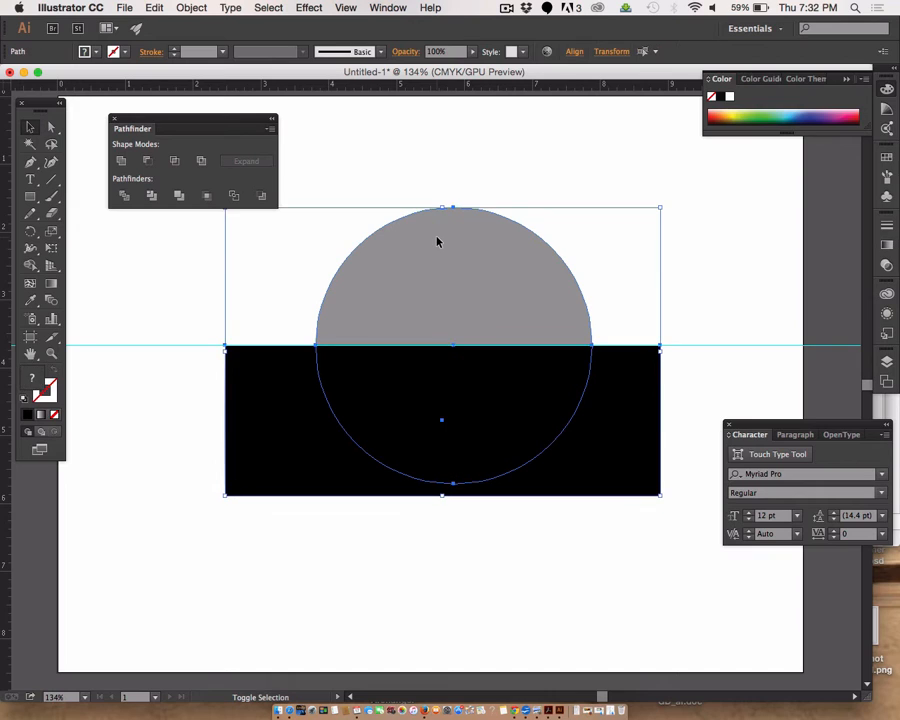
left_click(148, 162)
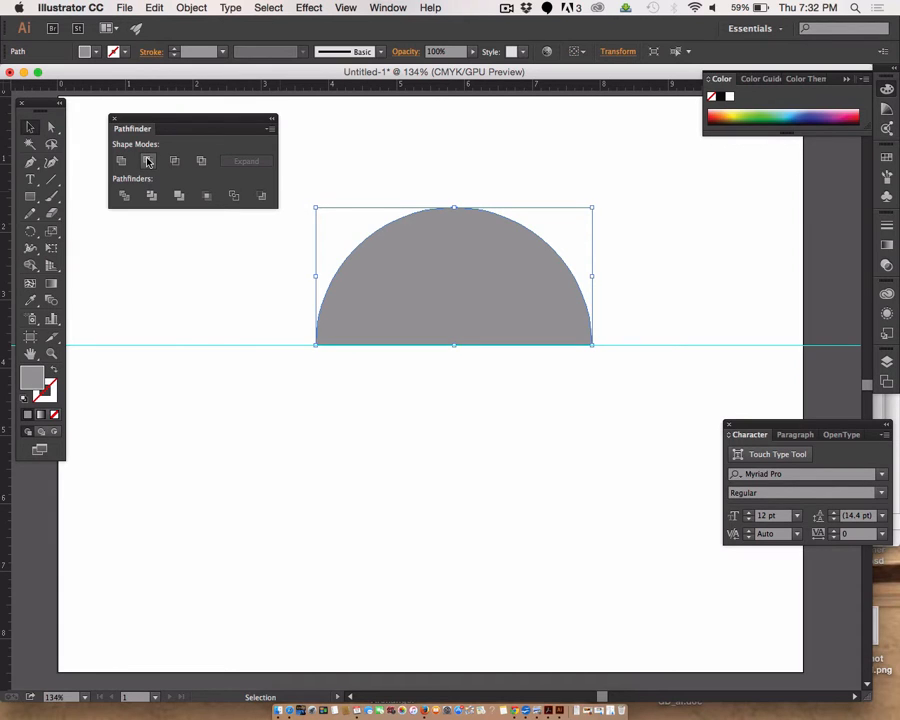
left_click(217, 423)
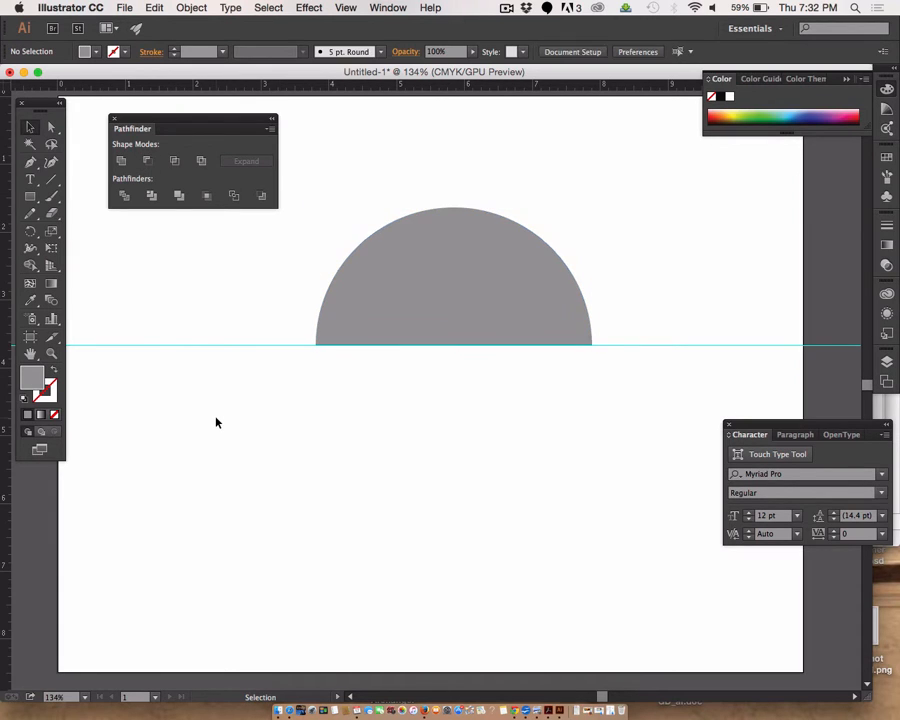
left_click(374, 317)
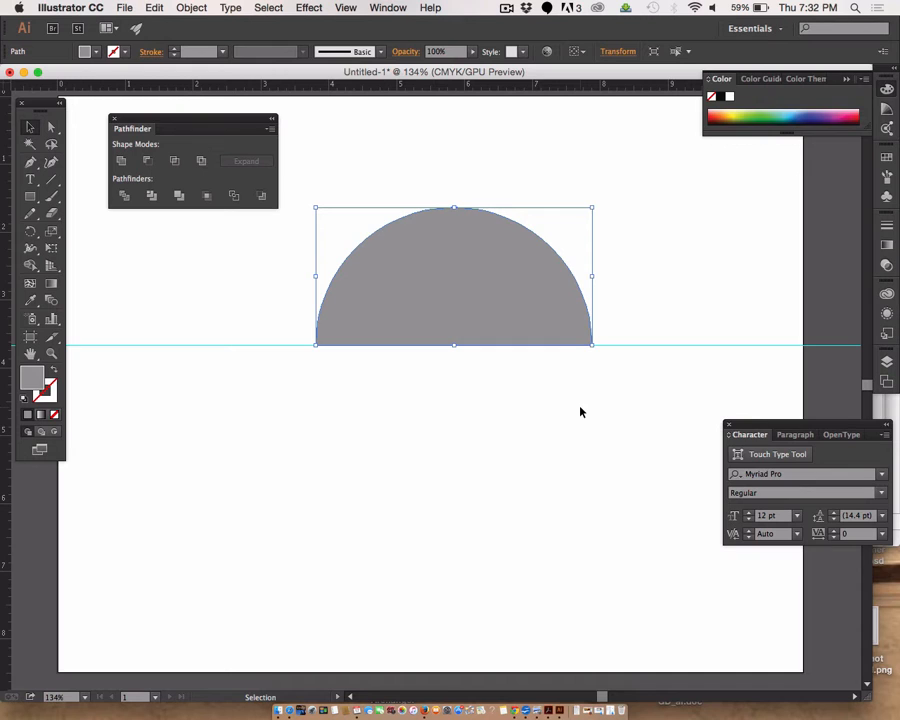
left_click(352, 394)
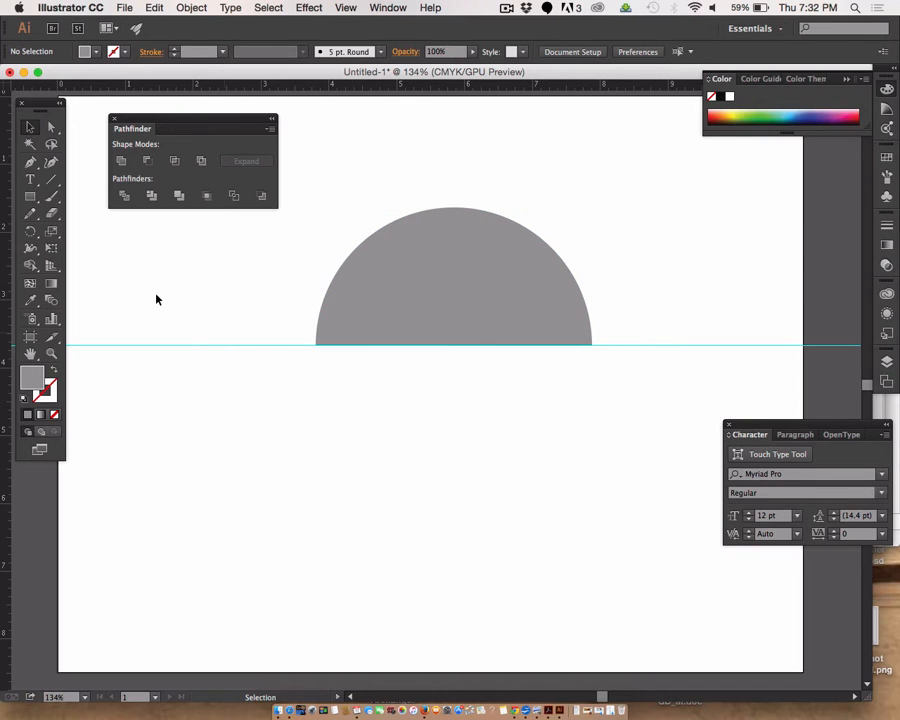
Step: Draw a grey circle about 2.2 in across below the guide, in the lower left of the artboard
left_click(30, 196)
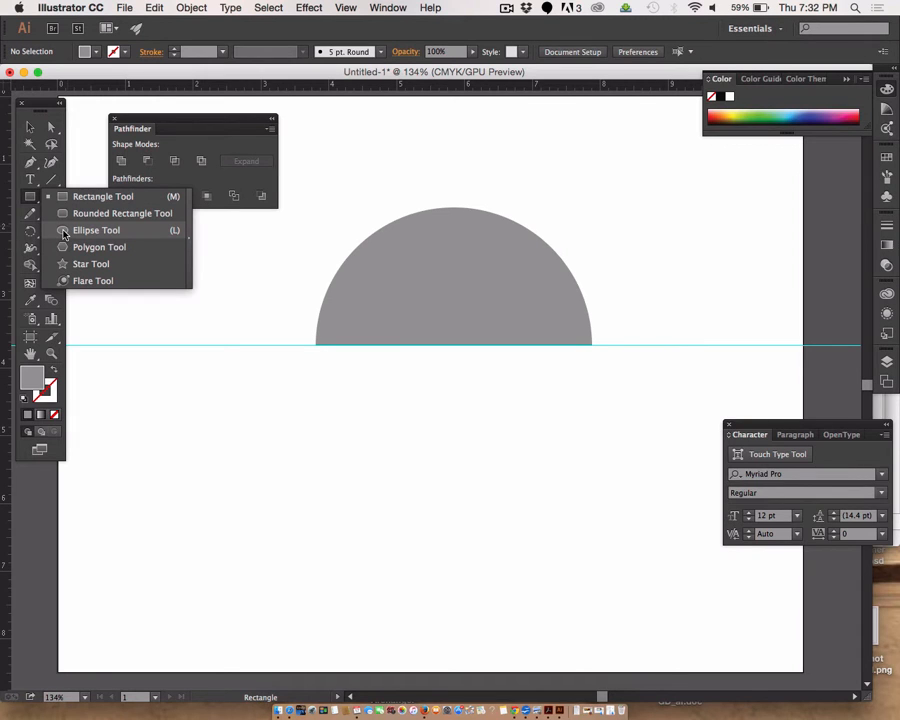
left_click(64, 234)
mouse_move(155, 409)
left_mouse_down()
mouse_move(259, 539)
mouse_move(285, 555)
left_mouse_up()
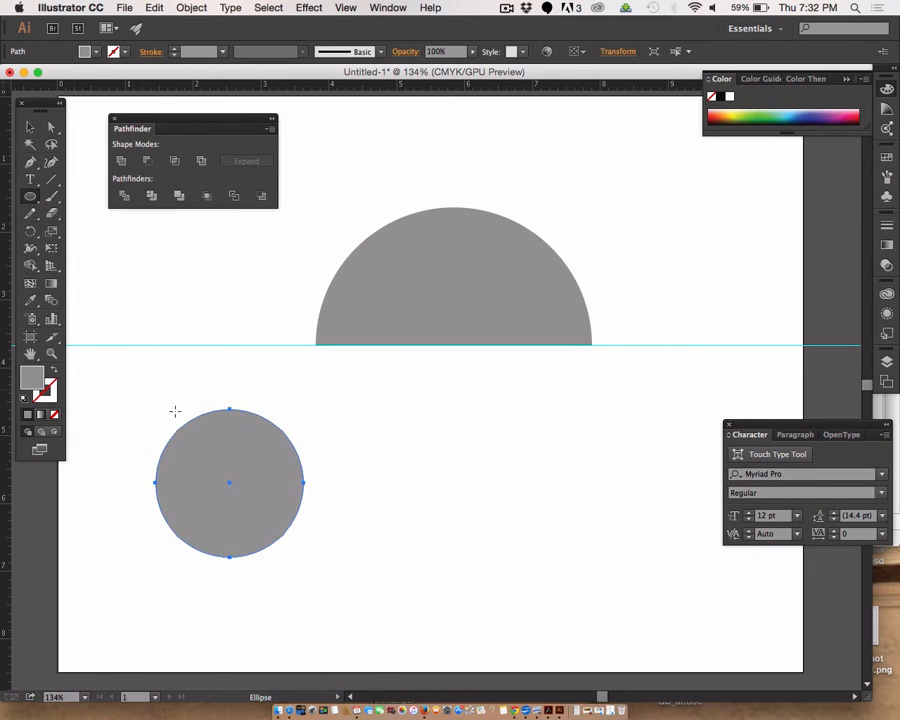
Step: Draw a second circle about 1.9 in across overlapping the grey circle's right half, and fill it dark red
left_click_drag(360, 424, 229, 505)
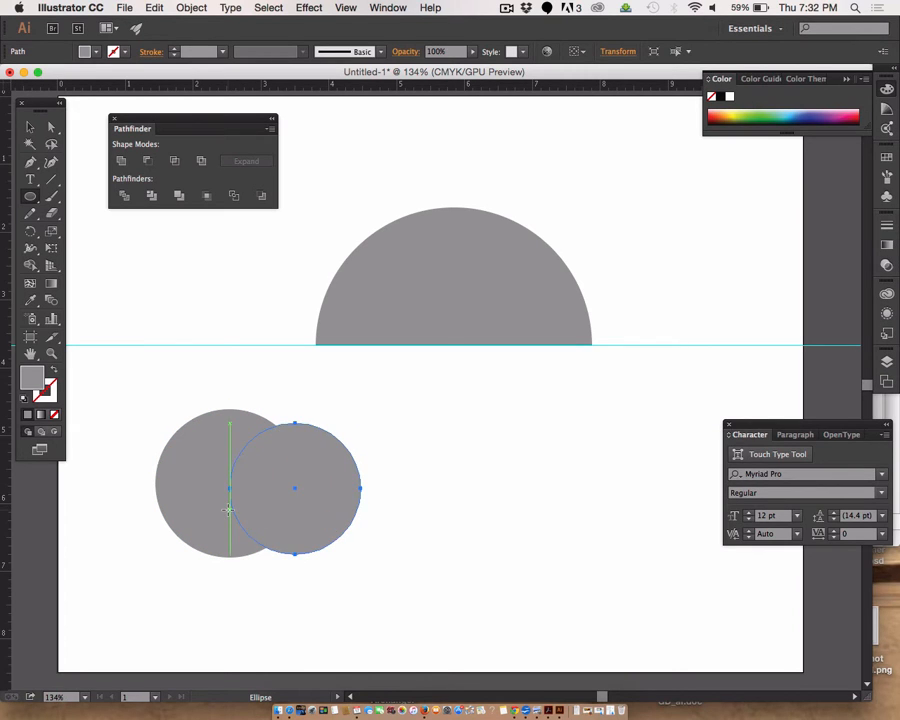
double_click(32, 380)
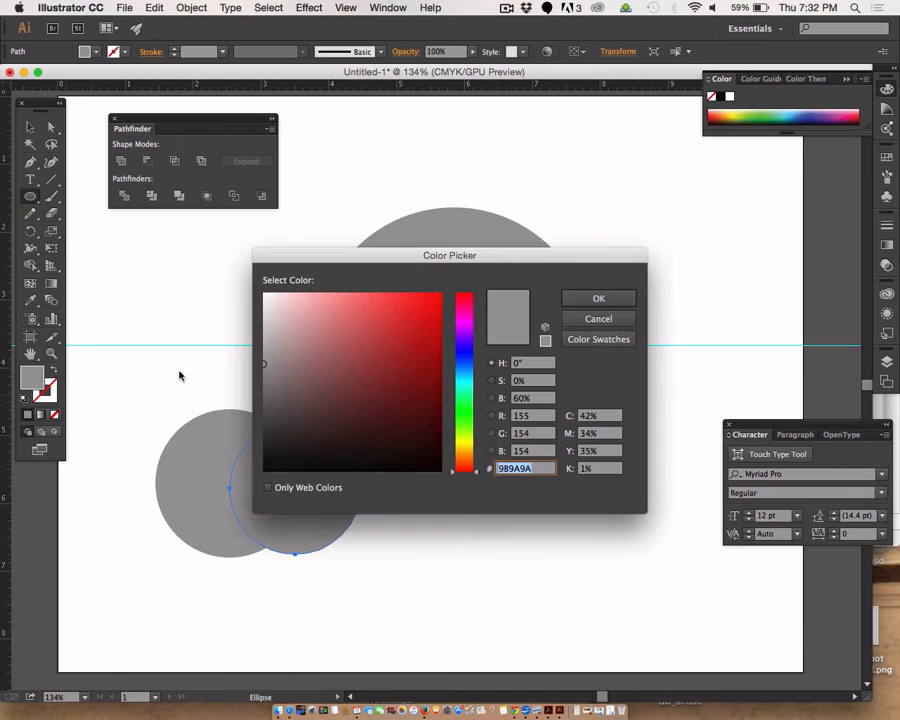
left_click(362, 400)
left_click(596, 298)
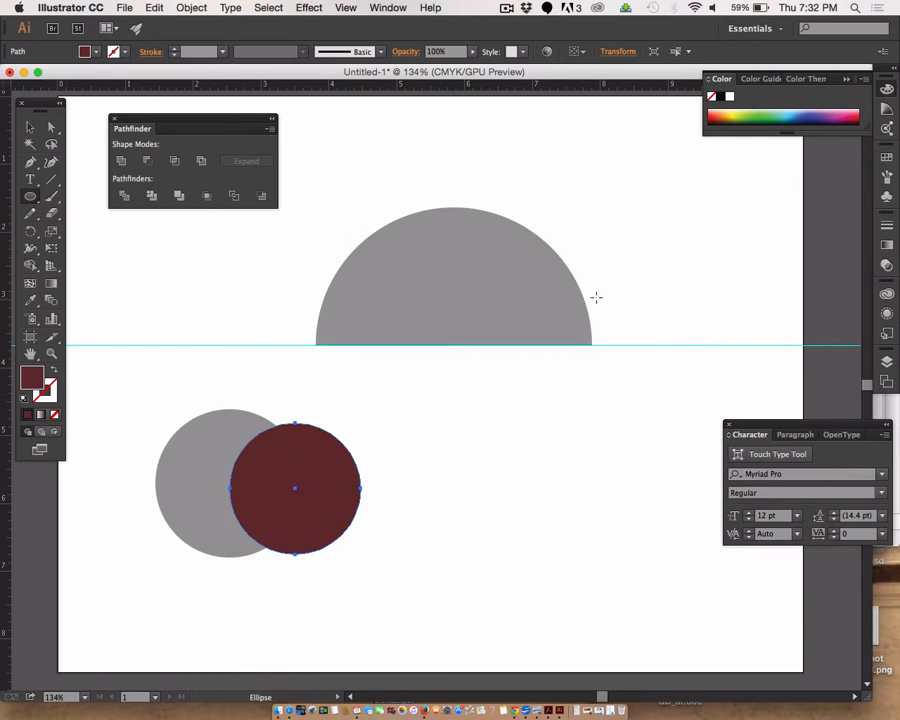
Step: Nudge the dark red circle about 0.6 in left and 0.3 in up over the grey circle, leaving a crescent uncovered
key("Up")
key("Up")
key("Up")
key("Up")
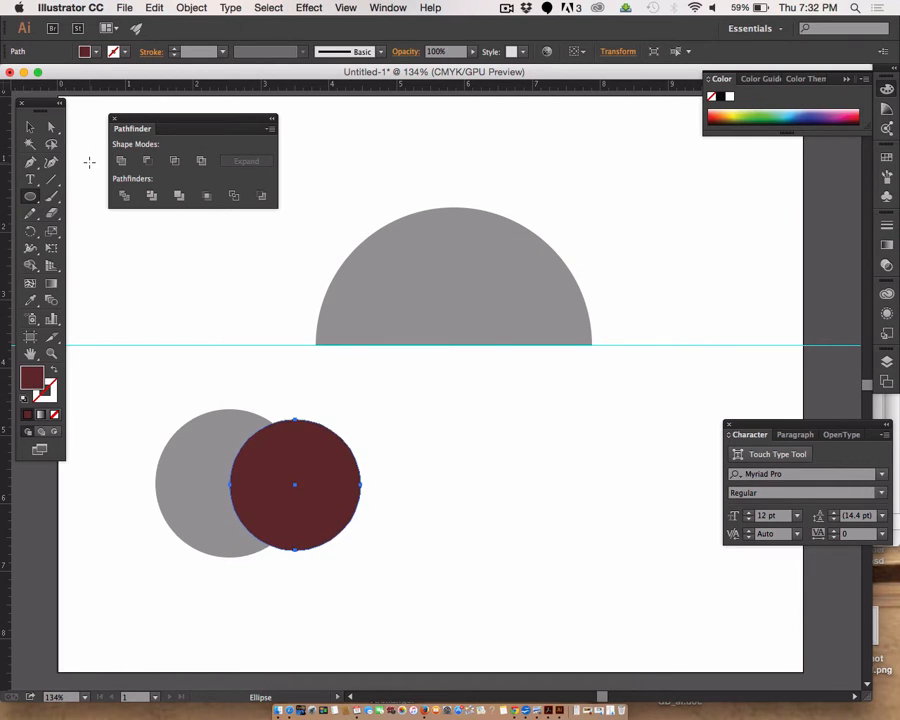
key("Left")
key("Left")
key("Left")
key("Left")
key("Left")
key("Left")
key("Left")
key("Left")
key("Left")
key("Left")
key("Left")
key("Left")
key("Left")
key("Left")
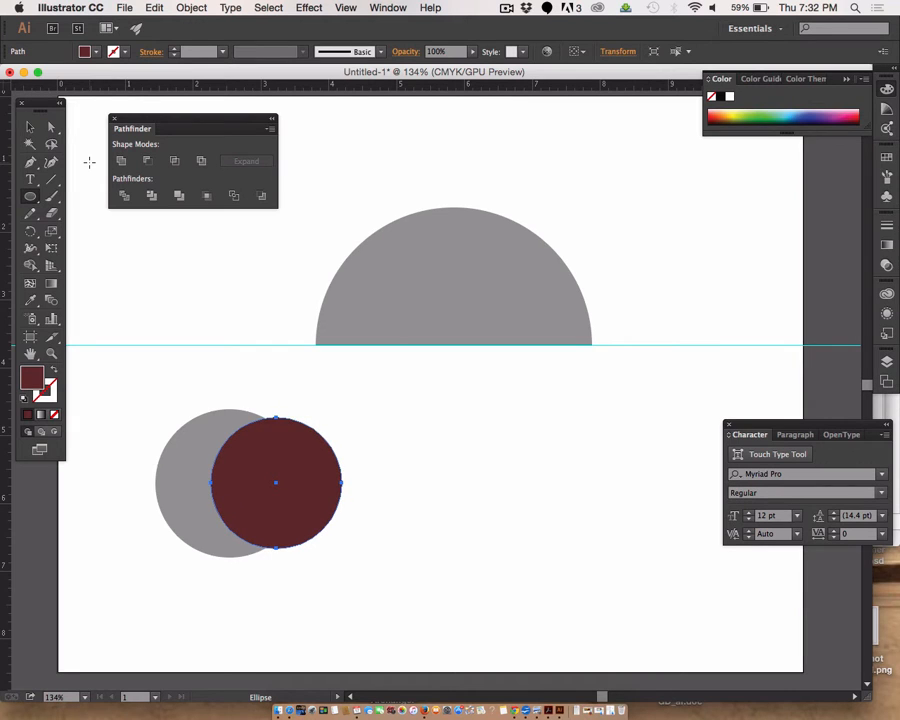
key("Up")
key("Up")
key("Up")
key("Up")
key("Up")
key("Up")
key("Up")
key("Up")
key("Up")
key("Left")
key("Left")
key("Left")
key("Left")
key("Left")
key("Left")
key("Left")
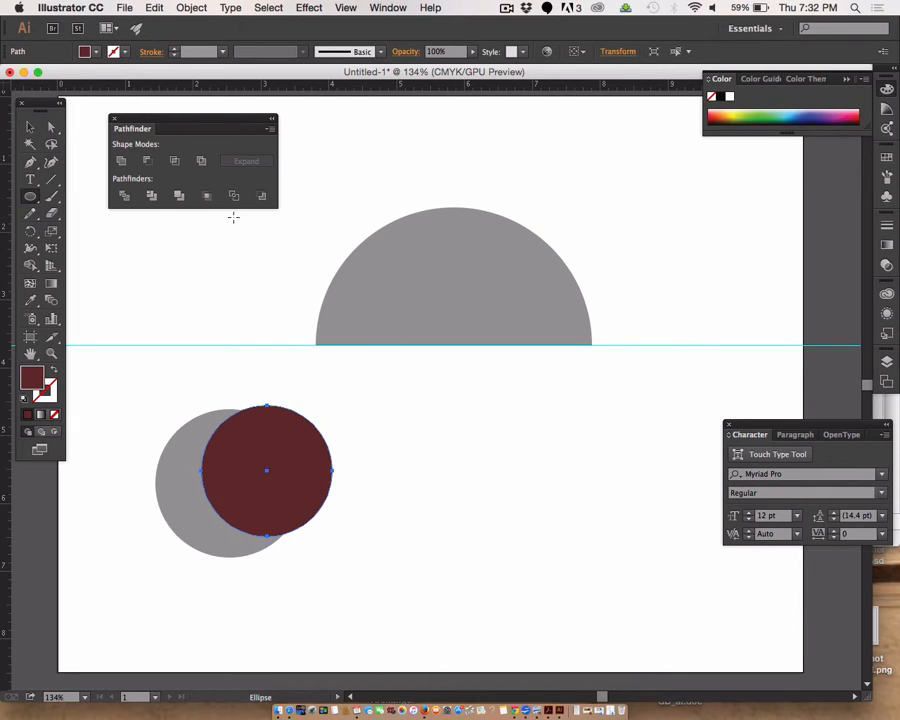
key("Left")
key("Left")
key("Left")
key("Left")
key("Left")
key("Left")
key("Left")
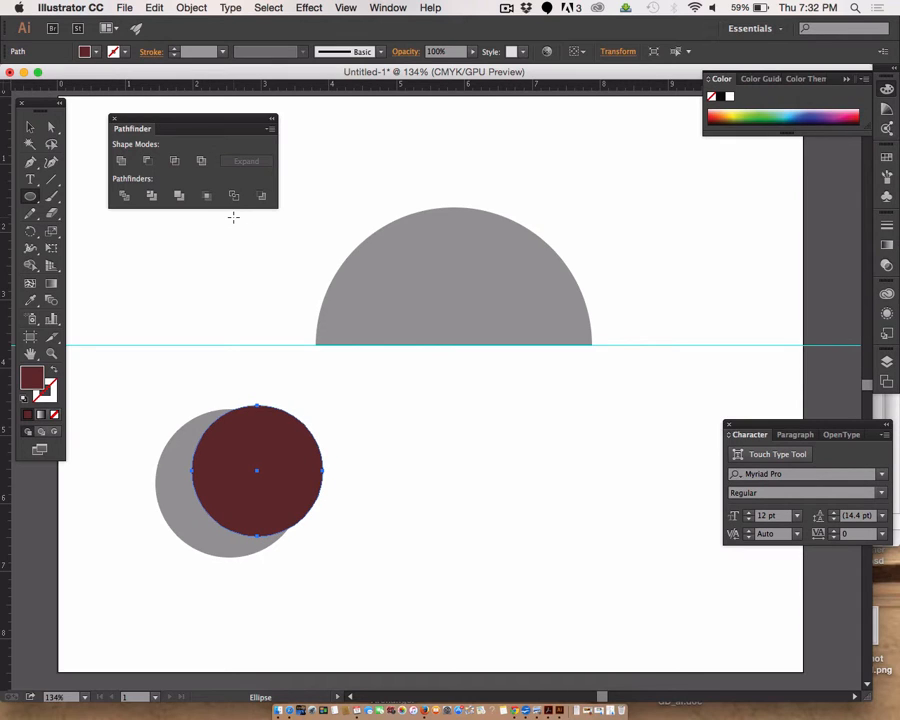
Step: Subtract the dark red circle from the grey circle with Minus Front to form a crescent moon
key("v")
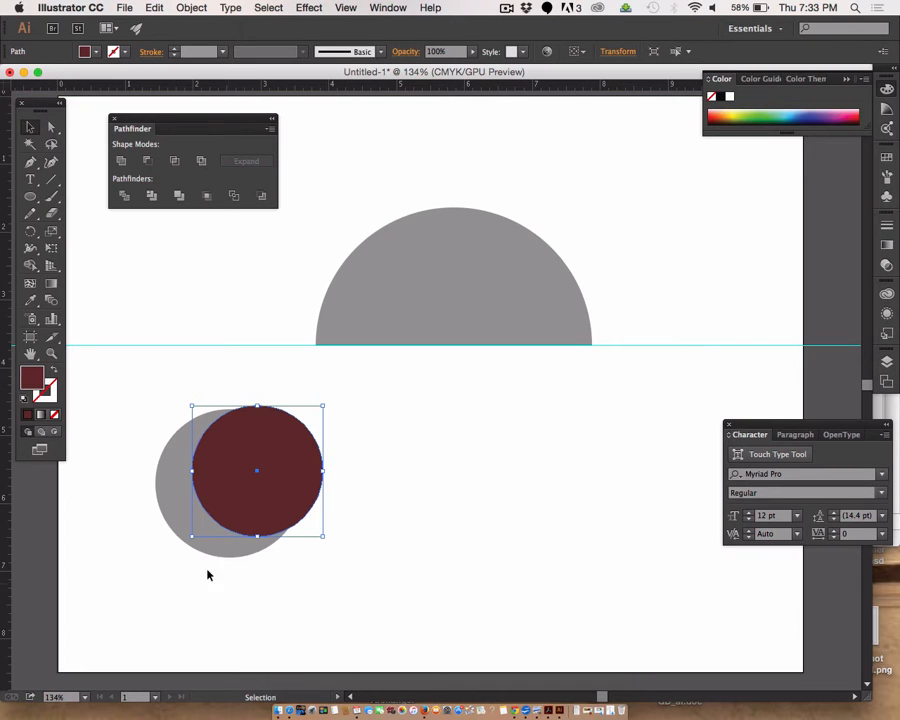
left_click(170, 503, "shift")
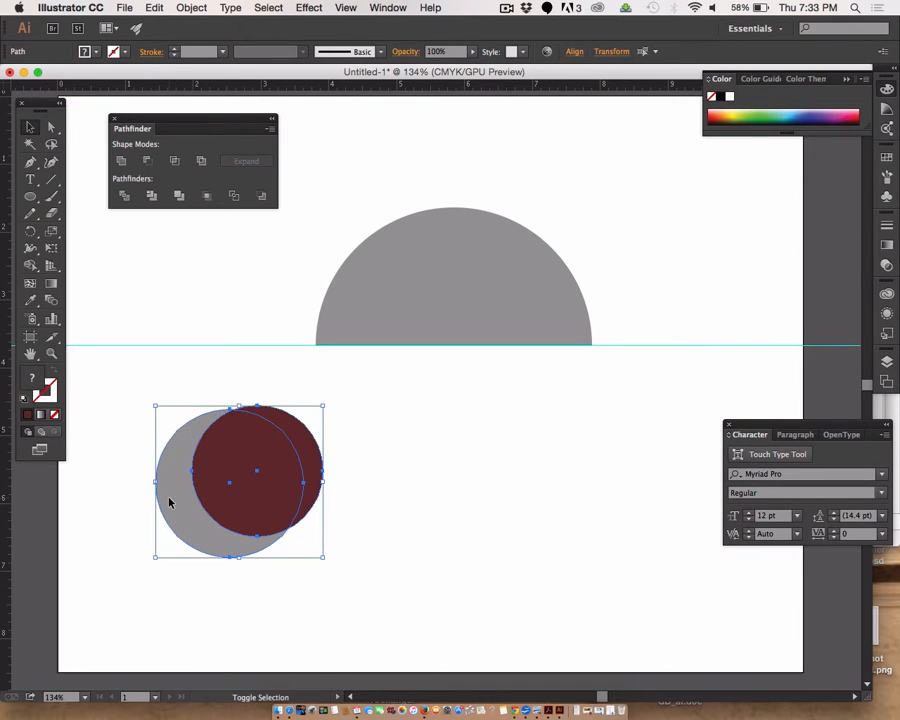
left_click(147, 162)
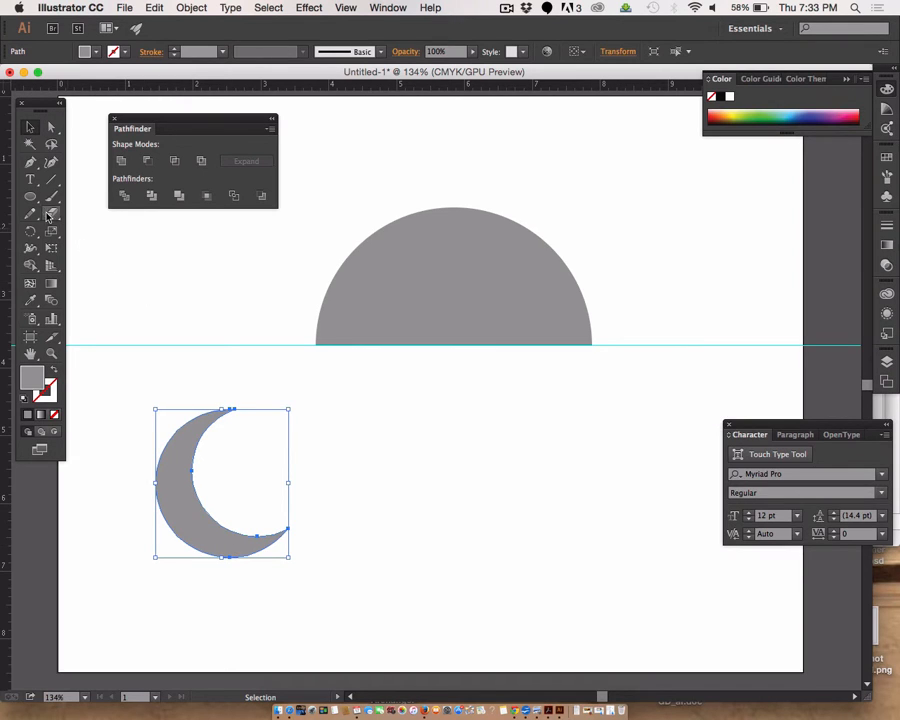
Step: Draw three overlapping grey circles about 1.5, 1 and 0.6 in across, descending in size leftward on a shared baseline, right of the moon
key("l")
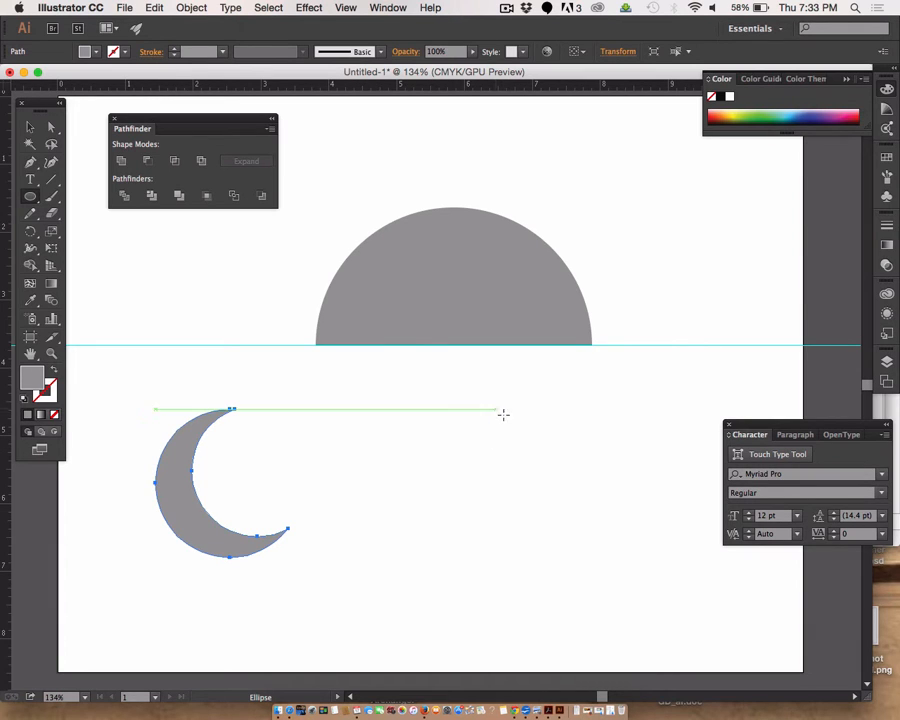
left_click_drag(508, 419, 614, 525)
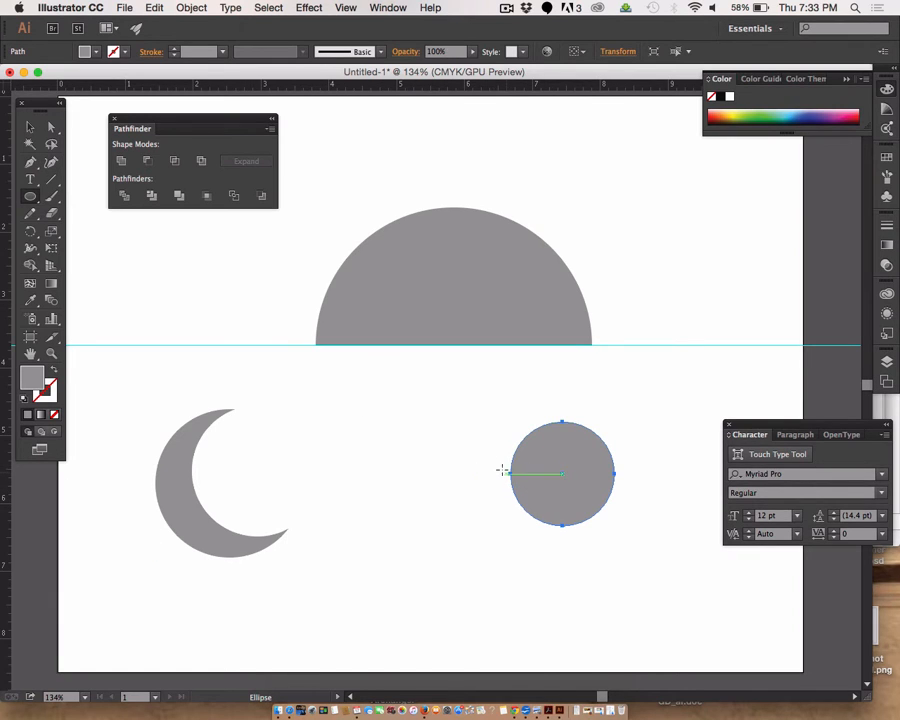
left_click_drag(461, 457, 500, 525)
left_click_drag(434, 484, 474, 525)
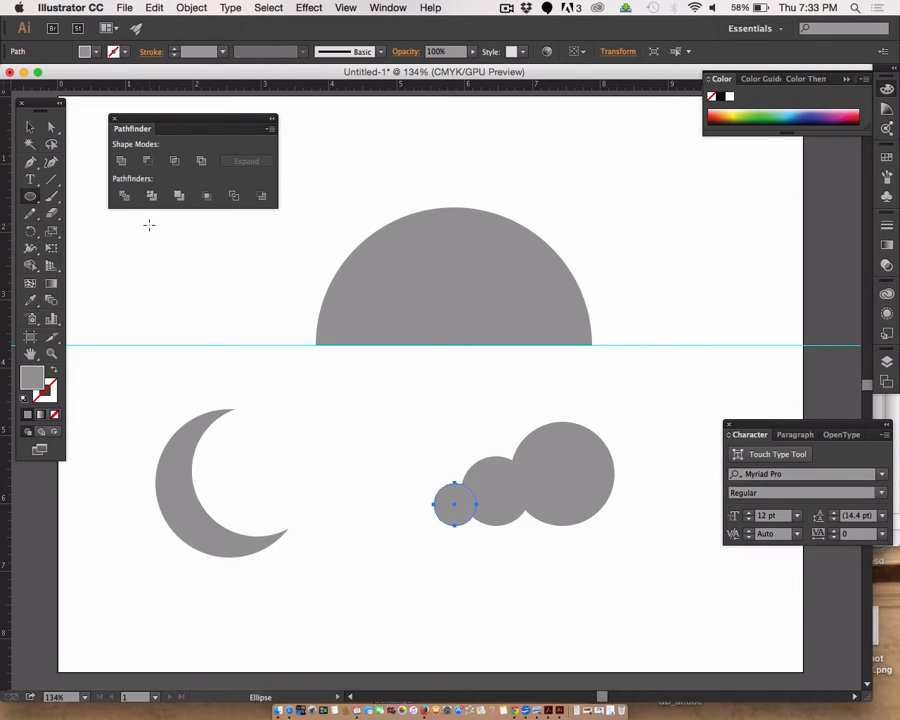
Step: Reflect a copy of the two smaller circles across the large circle's vertical centre line
key("v")
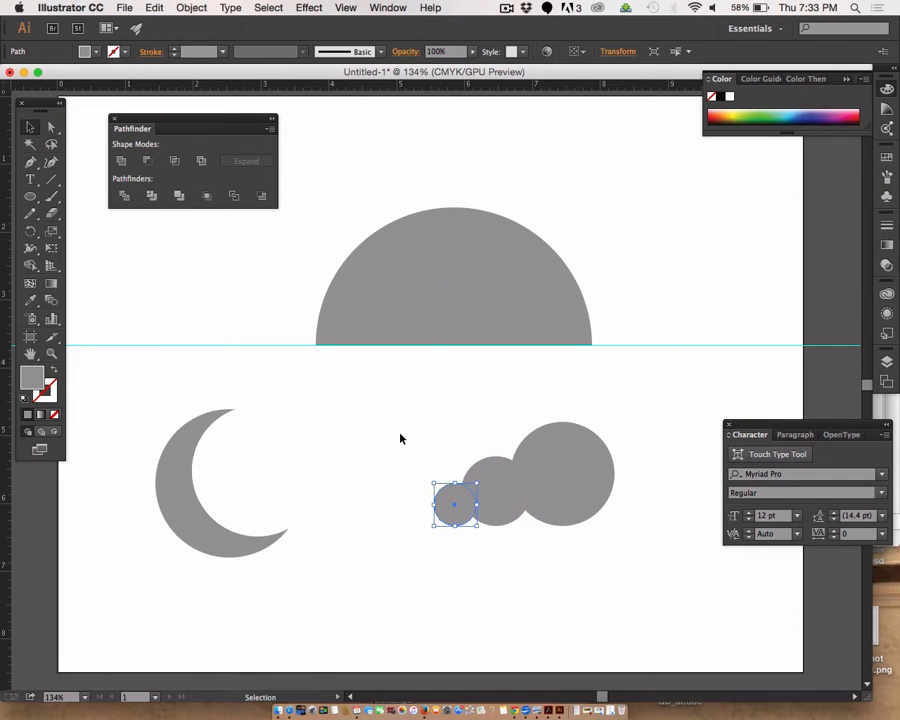
left_click(502, 495, "shift")
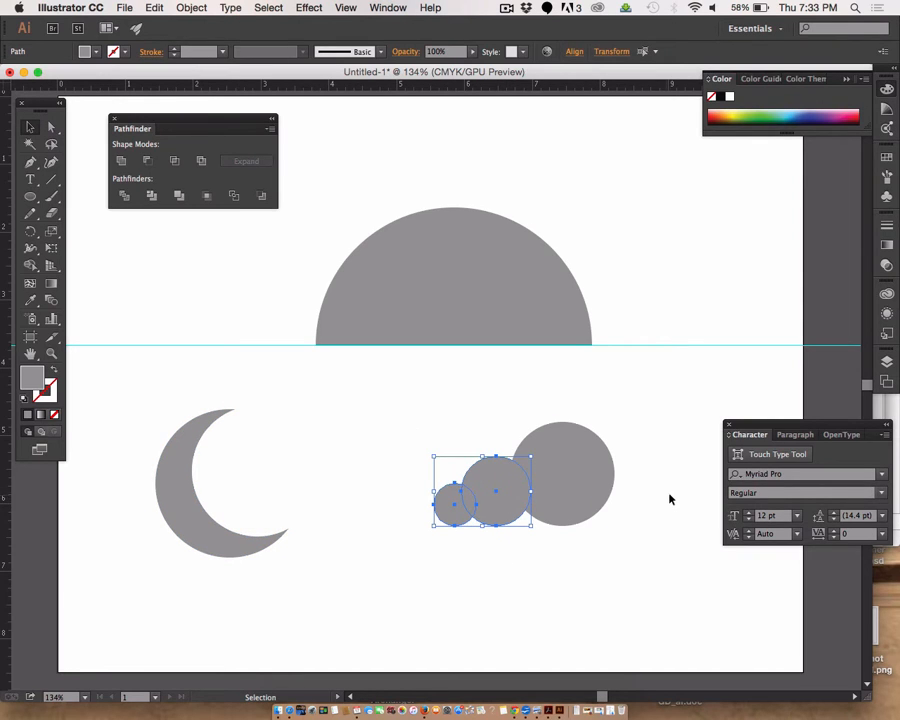
left_click_drag(30, 232, 80, 248)
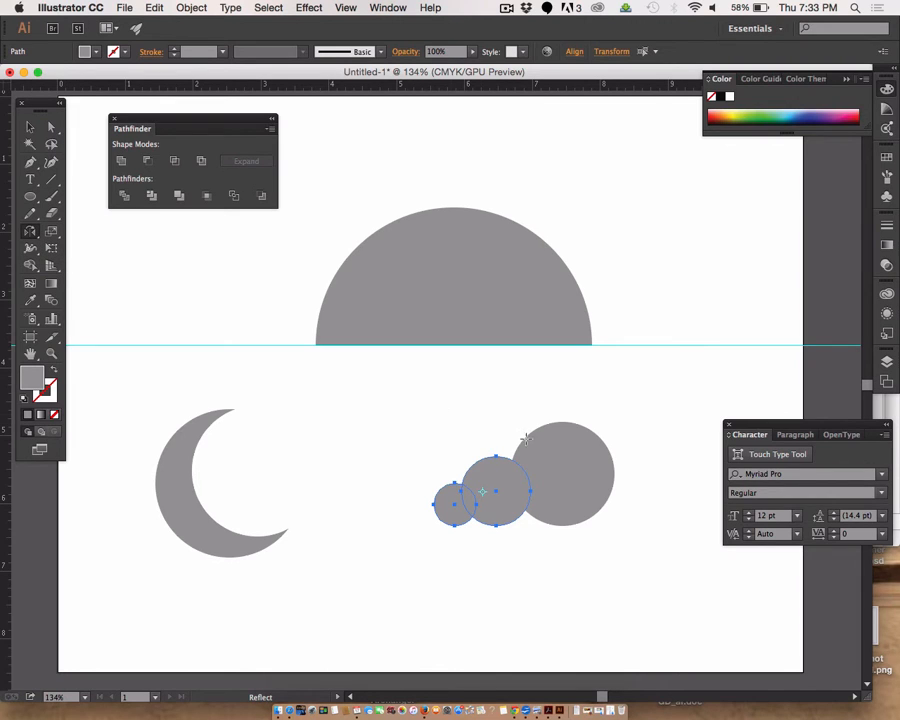
left_click(561, 412)
left_click_drag(566, 545, 567, 545)
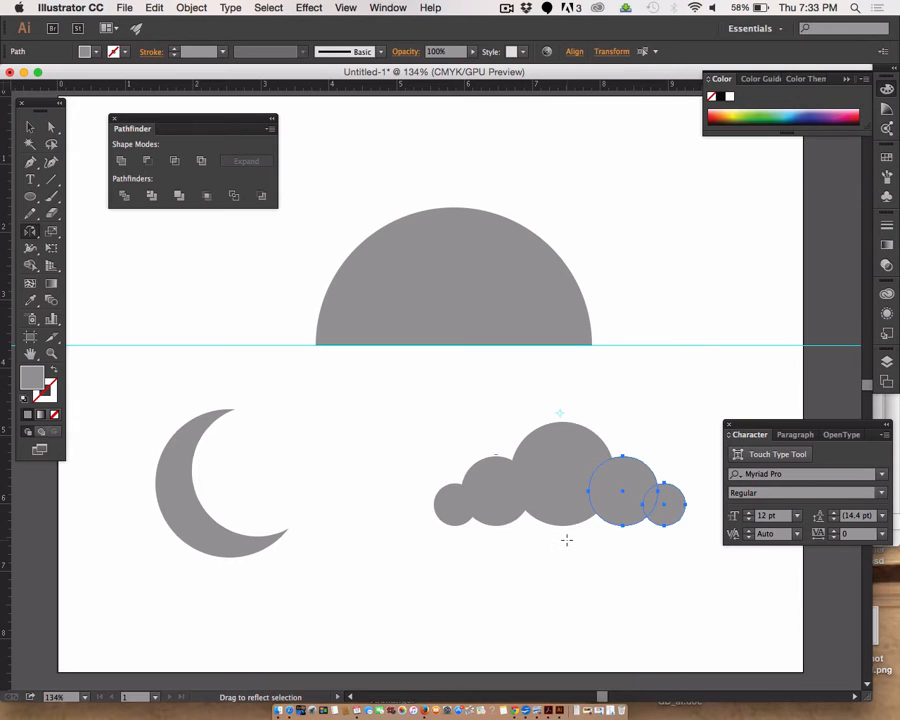
Step: Combine all five overlapping circles into one cloud shape with the Pathfinder Merge operation
left_click(30, 127)
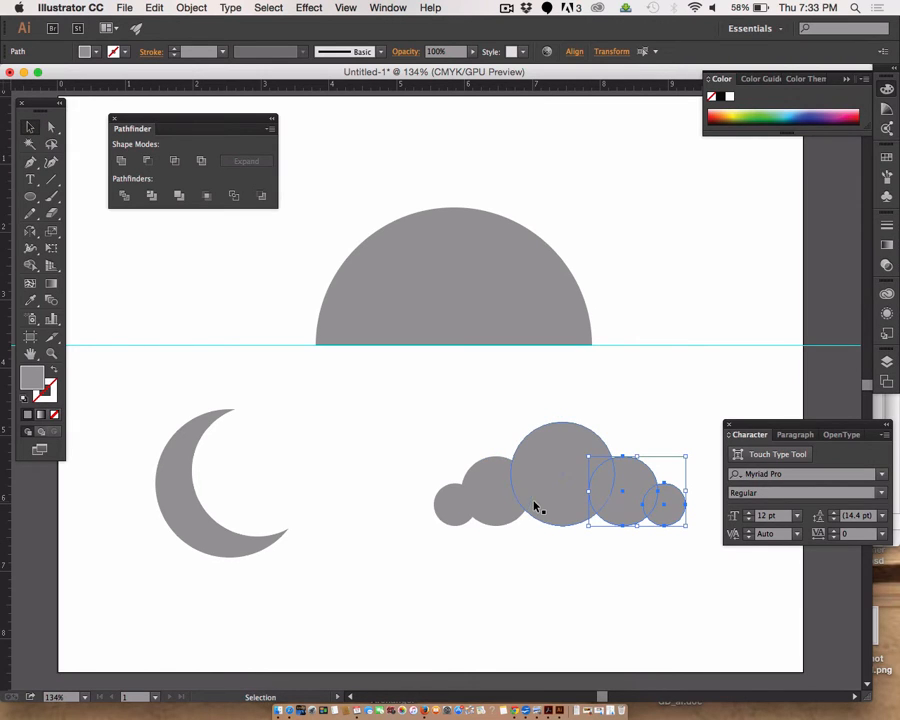
left_click_drag(424, 430, 685, 587)
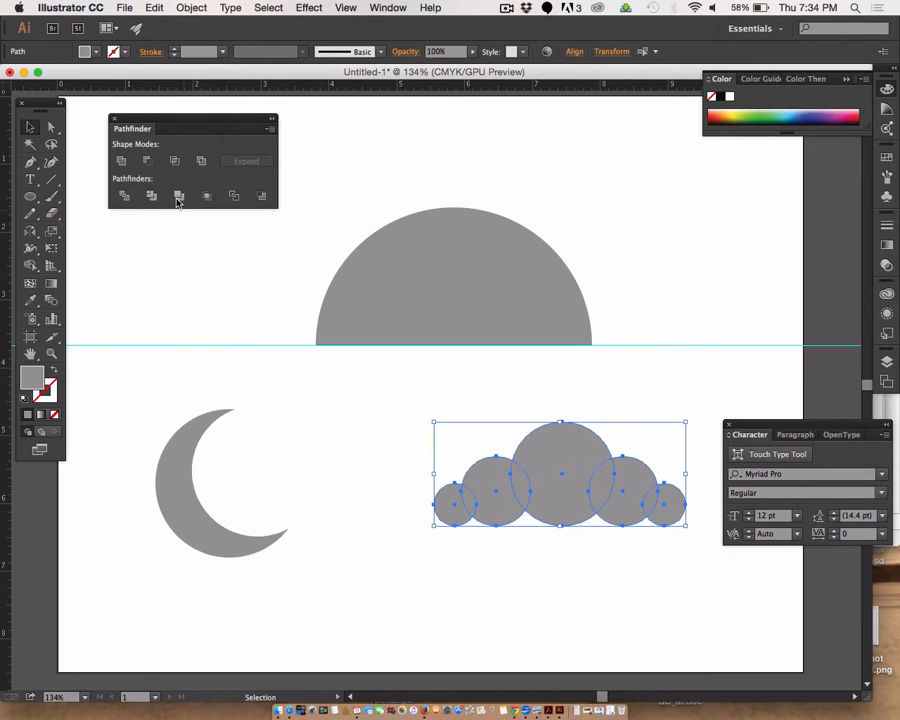
left_click(178, 197)
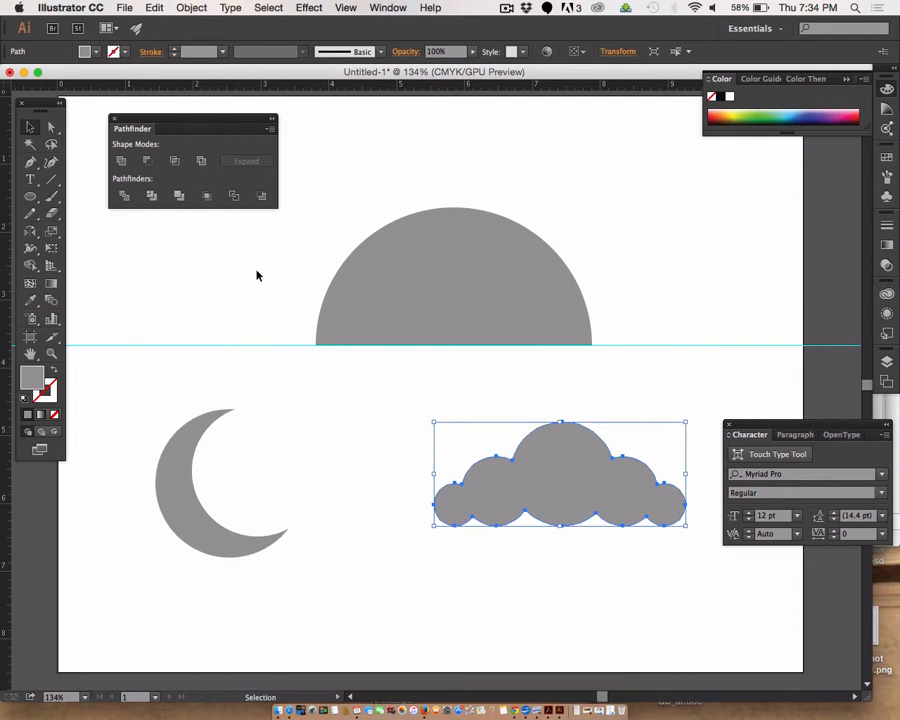
left_click(323, 441)
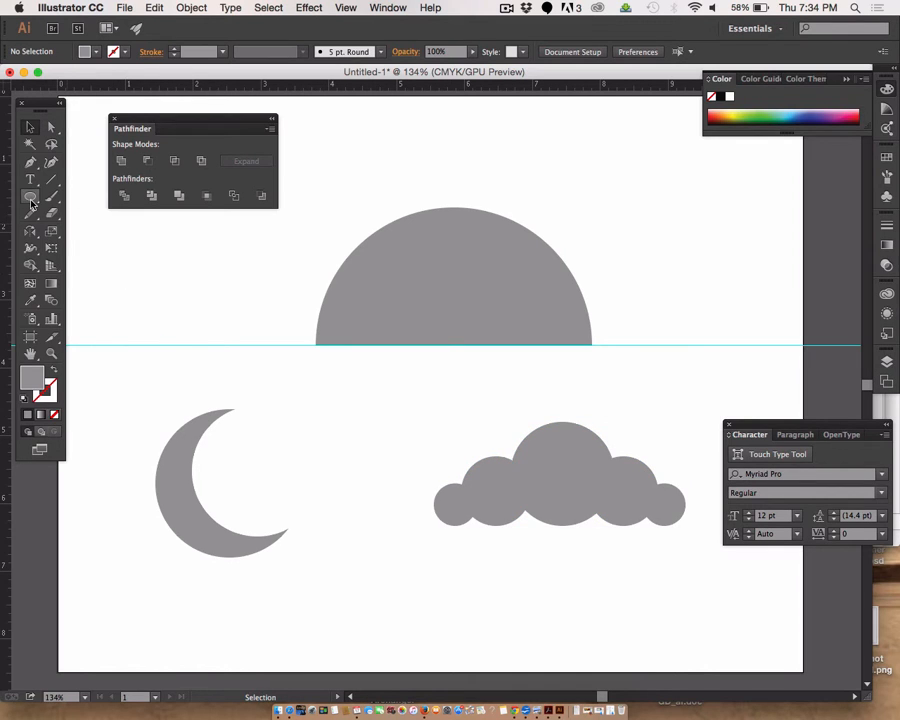
Step: Draw a rectangle about 4.3 by 1.7 in over the cloud's scalloped lower edge and fill it red A02828
left_click_drag(30, 196, 90, 200)
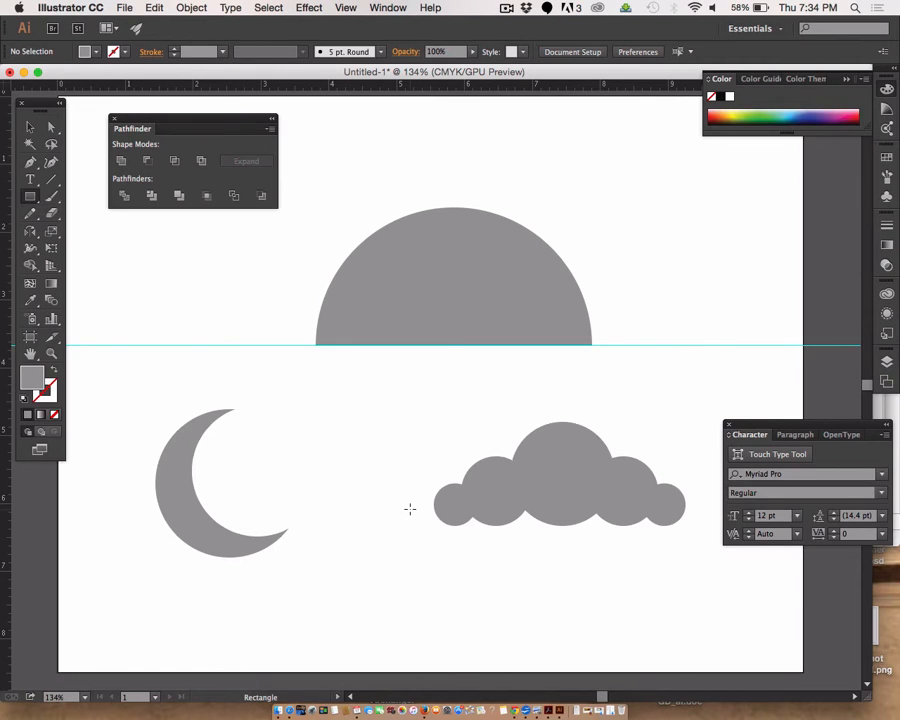
mouse_move(410, 504)
left_mouse_down()
mouse_move(551, 563)
mouse_move(661, 593)
mouse_move(703, 618)
left_mouse_up()
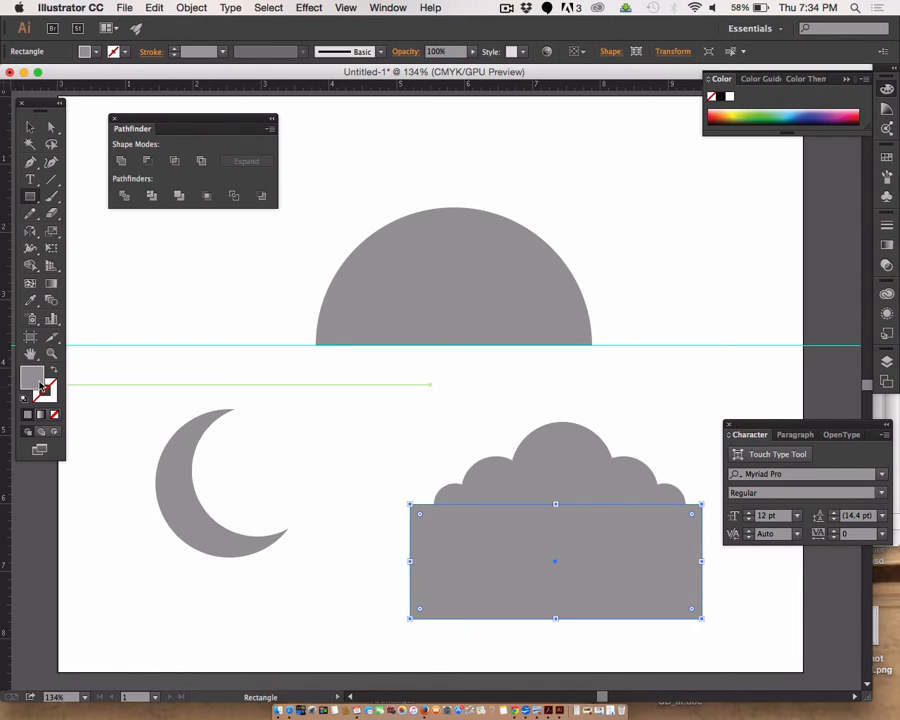
double_click(38, 382)
left_click(396, 358)
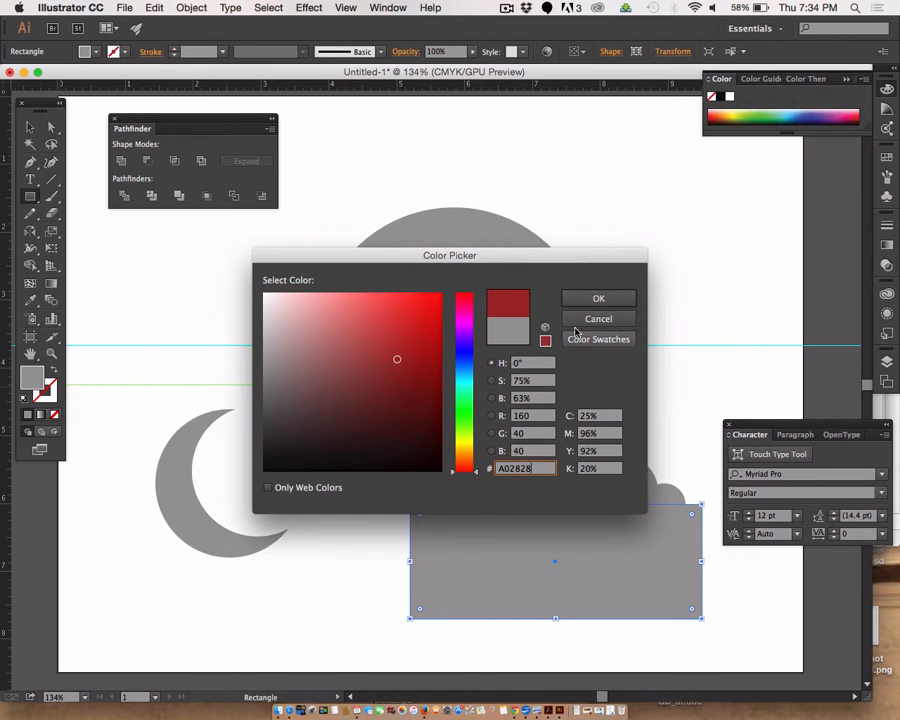
left_click(596, 302)
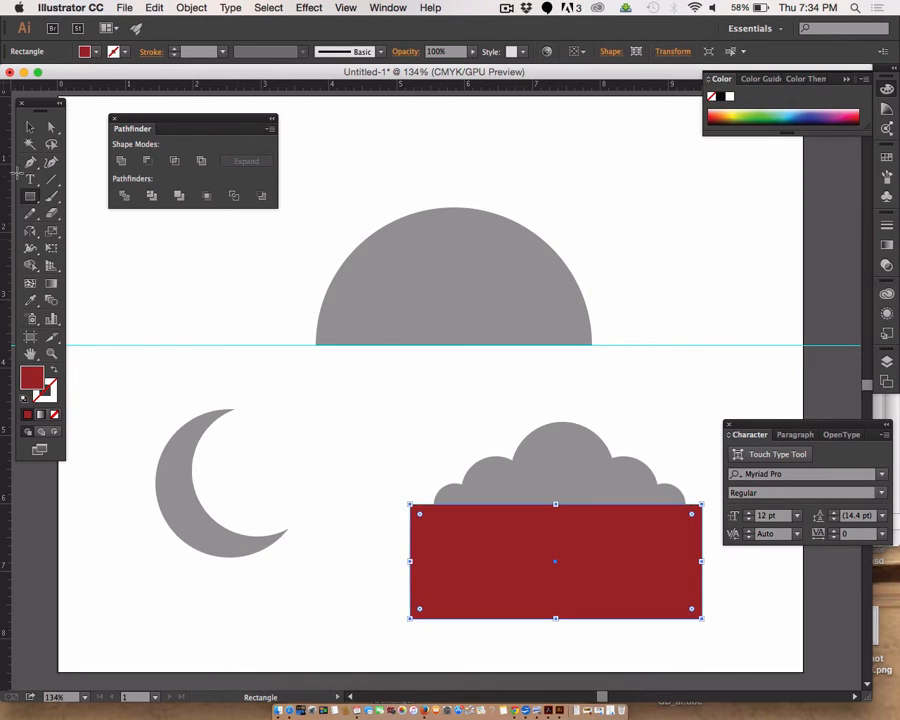
Step: Subtract the red rectangle from the cloud with Minus Front to give it a flat base
left_click(30, 127)
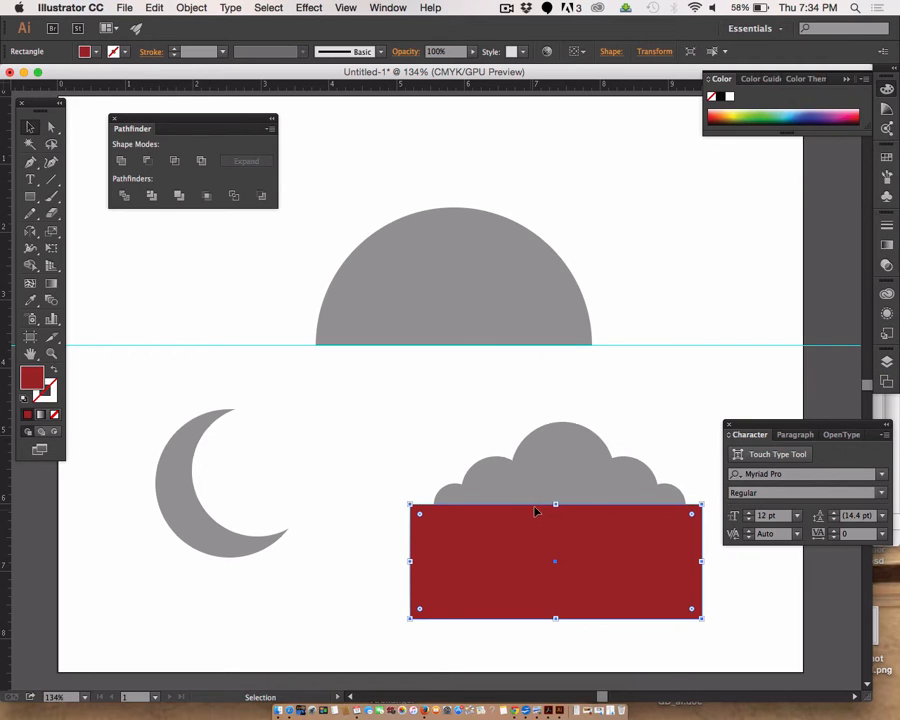
left_click(565, 481, "shift")
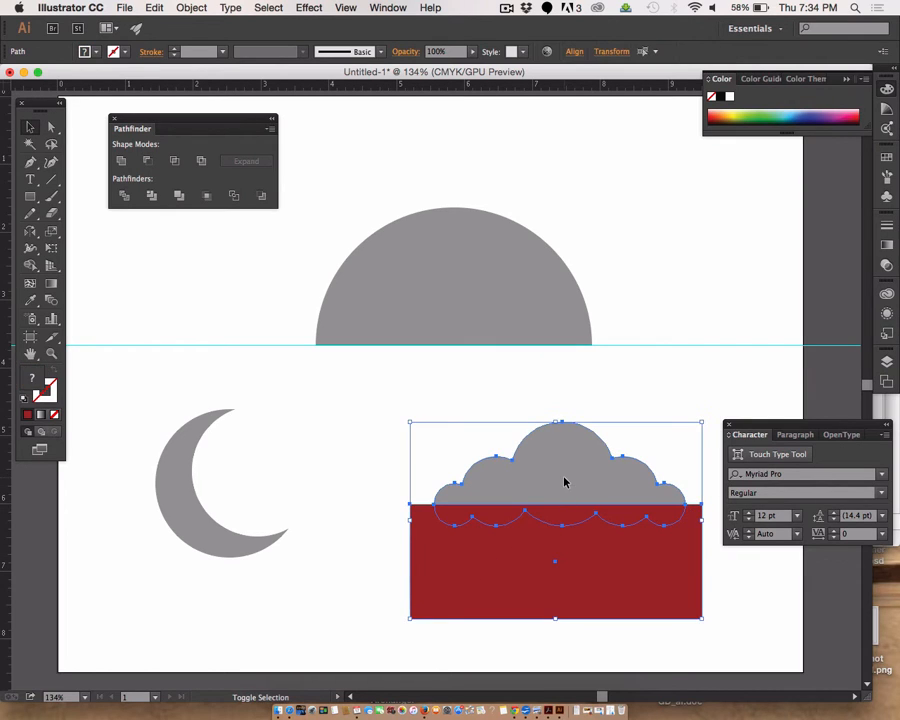
left_click(147, 162)
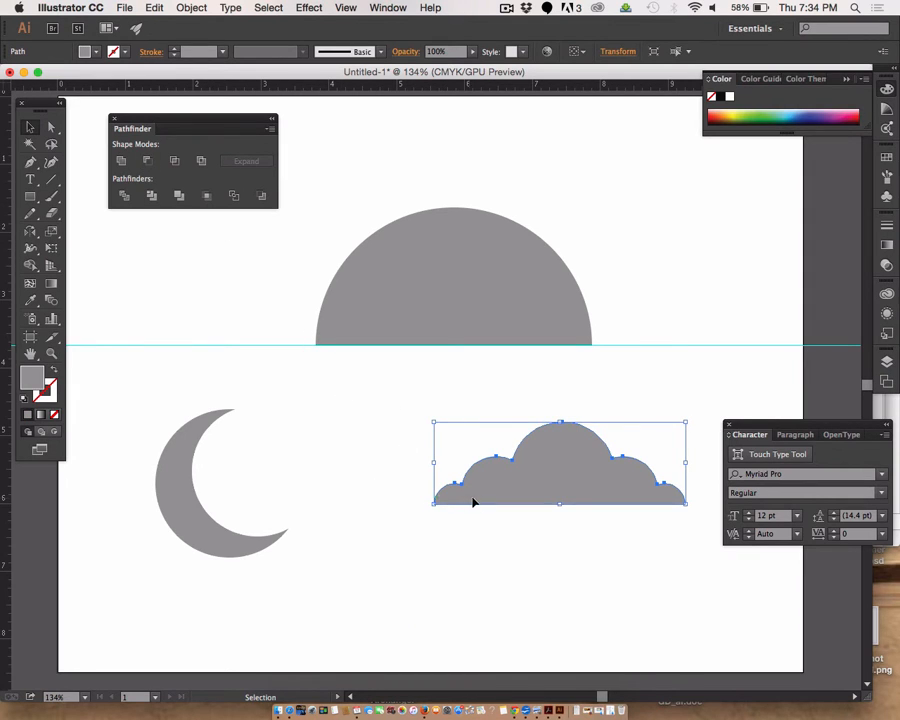
Step: Move the cloud about 1.4 in to the left, then try stretching it wider to the right and undo the stretch
left_click(522, 523)
left_click_drag(556, 484, 460, 480)
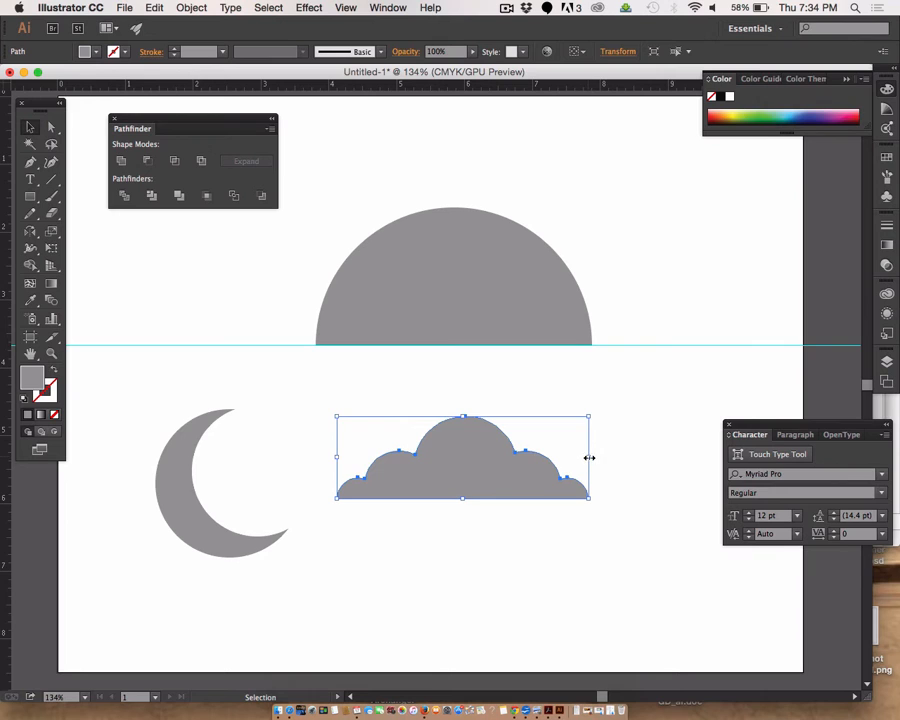
left_click_drag(589, 457, 660, 458)
key("super+z")
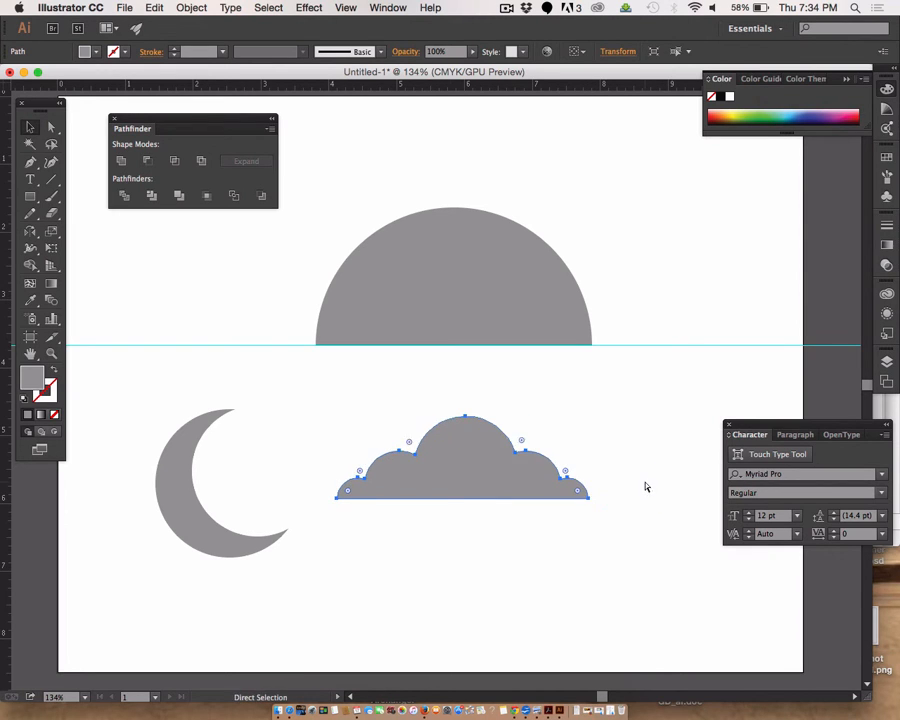
Step: Select the anchor points from the cloud's peak to its right end with Direct Selection and nudge them about 0.8 in right
left_click(51, 127)
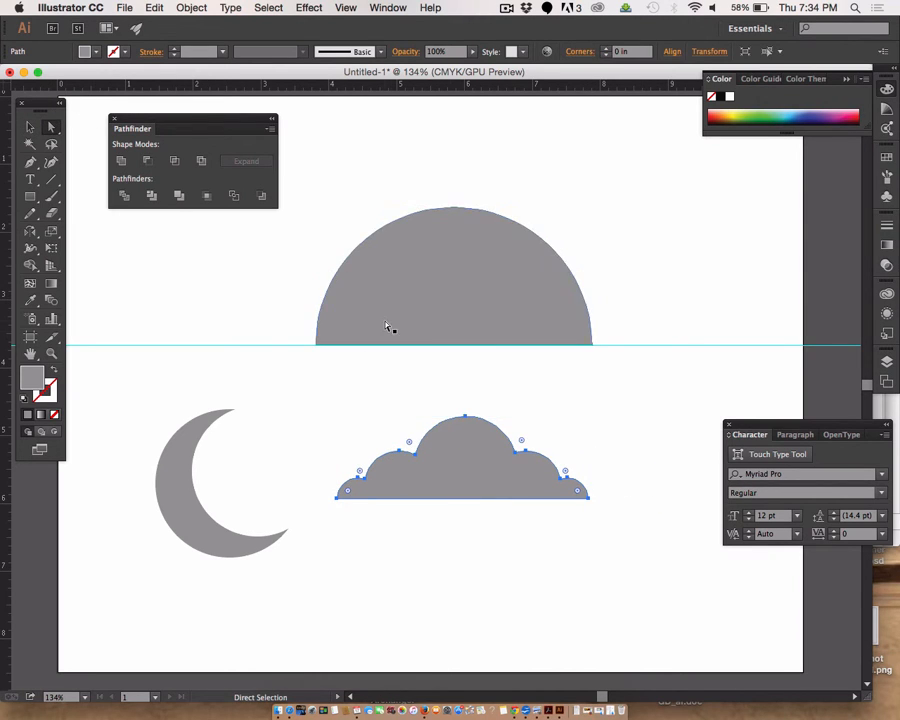
left_click(464, 399)
left_click_drag(464, 399, 615, 538)
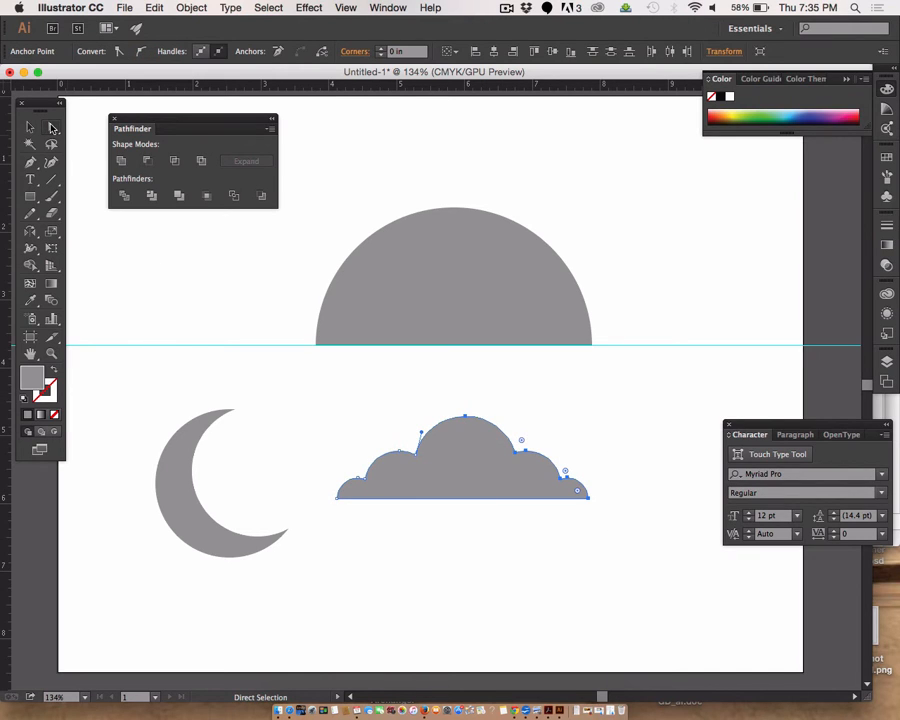
key("Right")
key("Right")
key("Right")
key("Right")
key("Right")
key("Right")
key("Right")
key("Right")
key("Right")
key("Right")
key("Right")
key("Right")
key("Right")
key("Right")
key("Right")
key("Right")
key("Right")
key("Right")
key("Right")
key("Right")
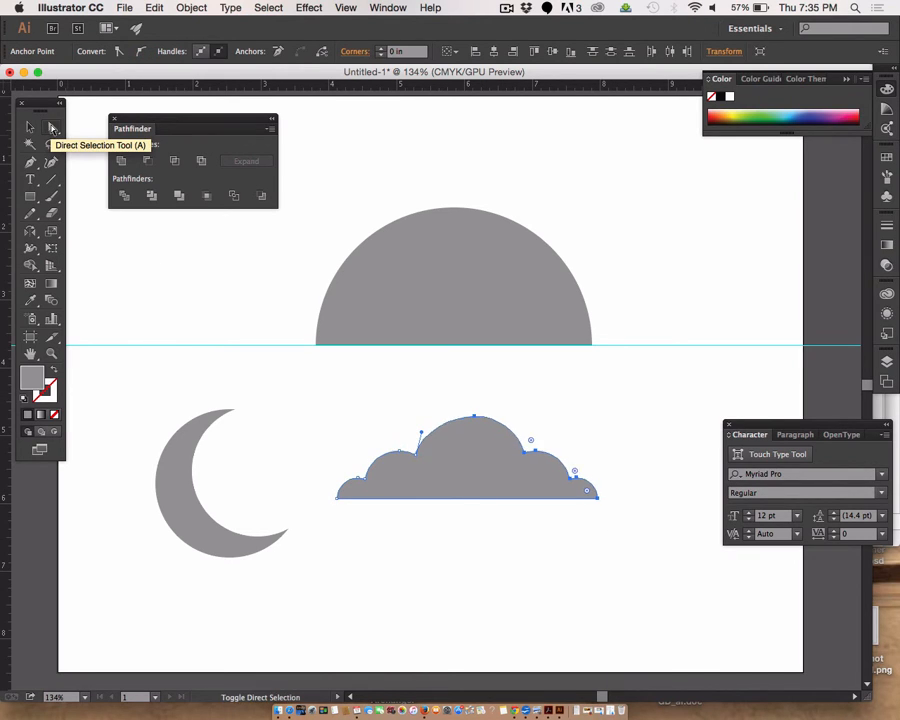
key("Right")
key("Right")
key("Right")
key("Right")
key("Right")
key("Right")
key("Right")
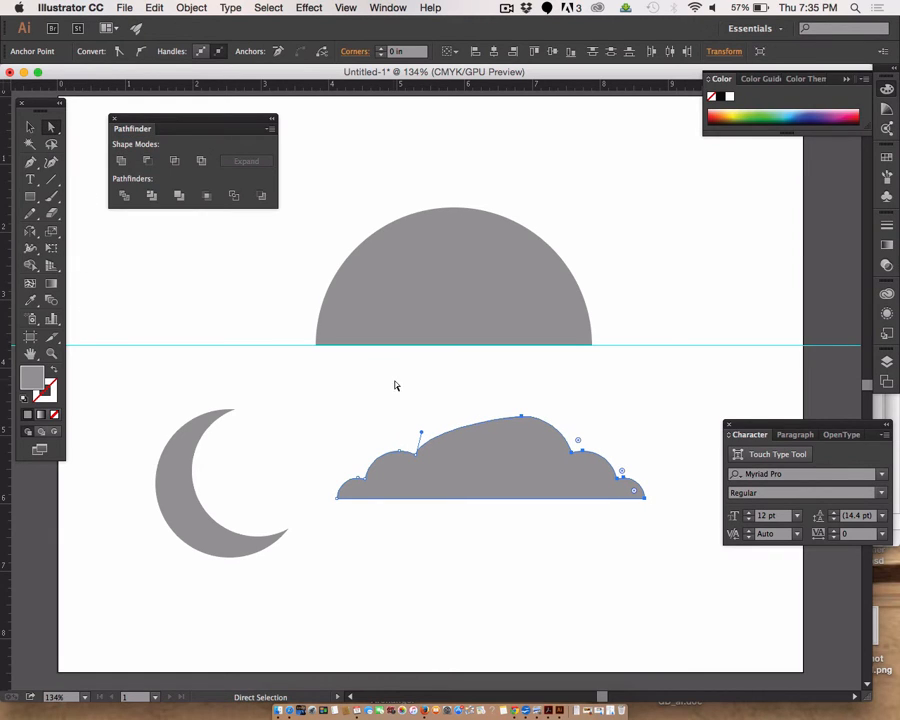
Step: Lengthen the direction handle at the foot of the cloud's central bump, and move the peak-to-right-end anchors about 0.6 in left and 0.2 in up
left_click_drag(421, 432, 420, 433)
left_click_drag(425, 418, 438, 400)
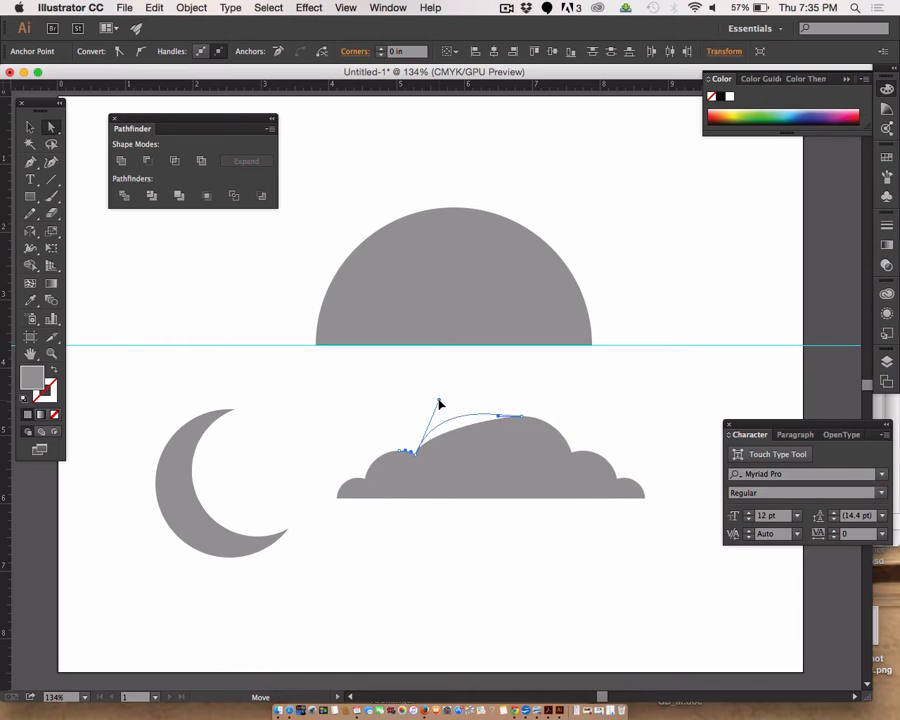
left_click(521, 416)
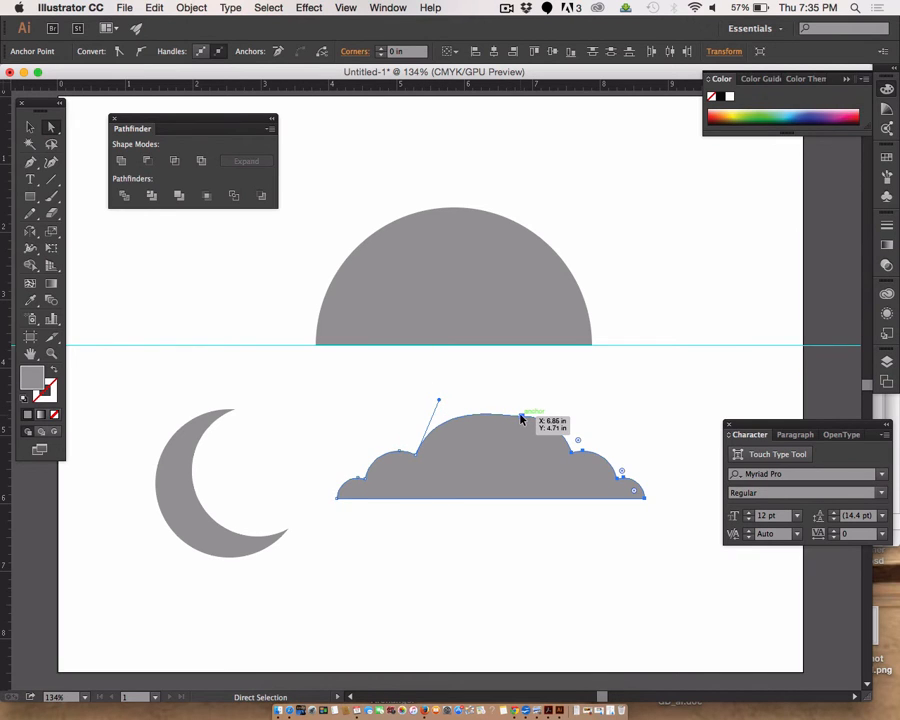
left_click_drag(521, 416, 484, 403)
left_click(525, 530)
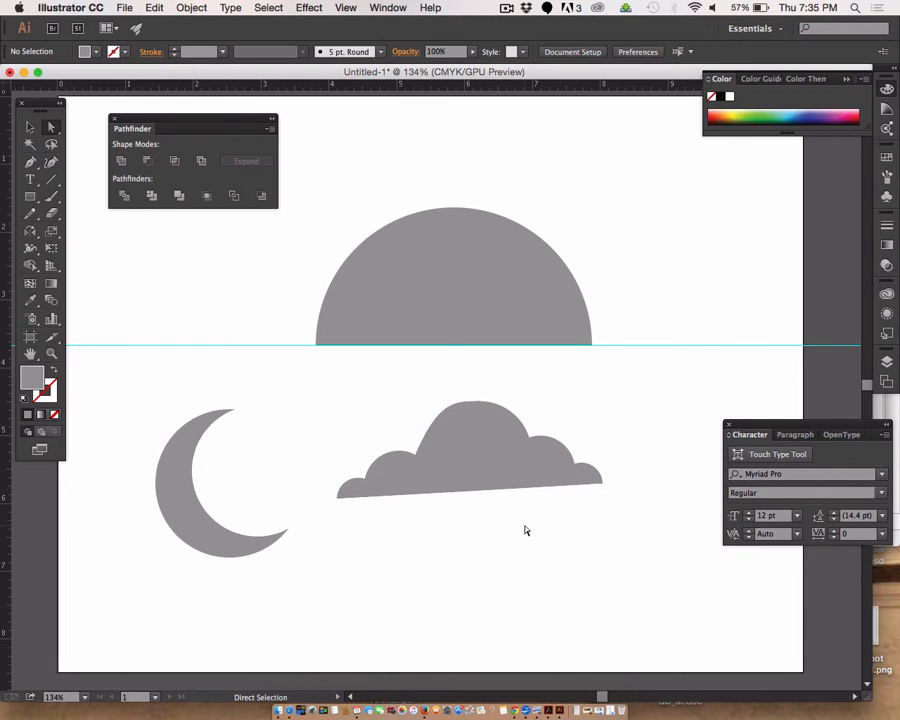
Step: Soften the cloud's outline with the Smooth tool along both sides of the peak and across the right-hand bumps, and deselect it
left_click(505, 493)
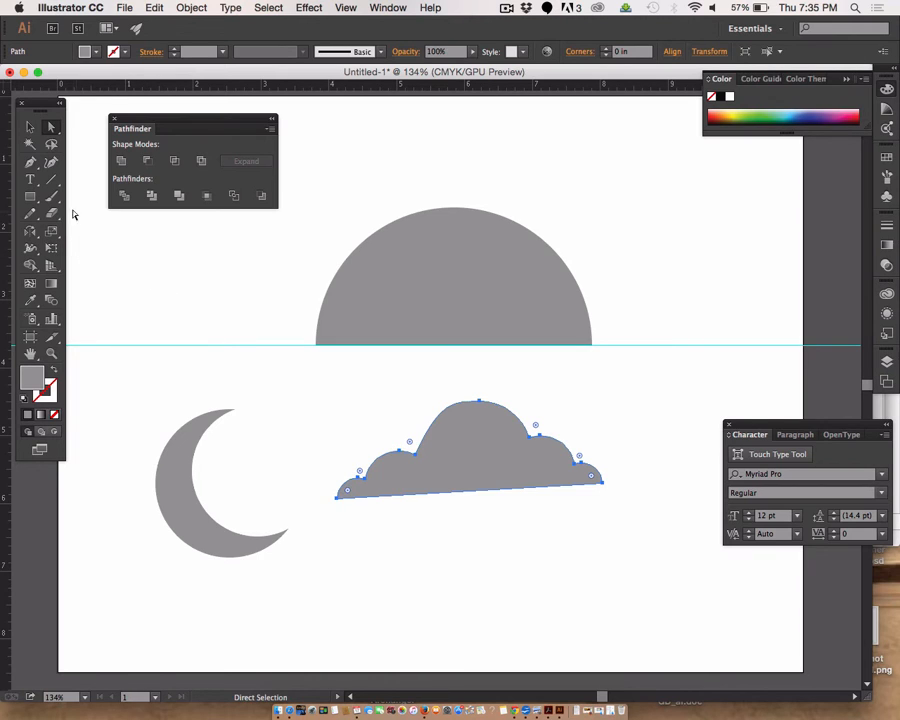
left_click(30, 213)
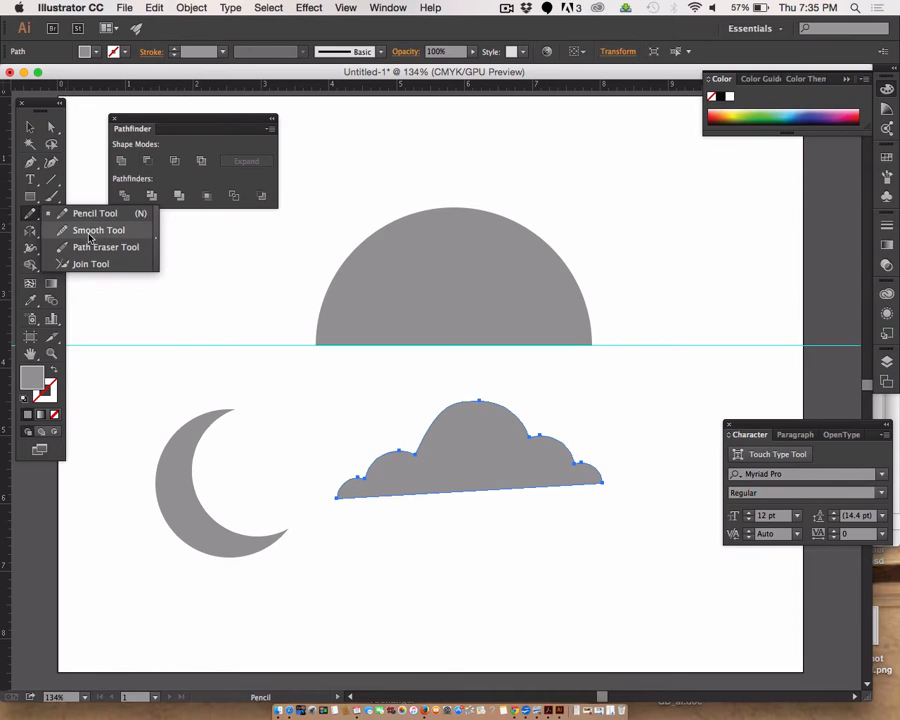
left_click(92, 230)
mouse_move(482, 407)
left_mouse_down()
mouse_move(437, 431)
mouse_move(424, 475)
left_mouse_up()
mouse_move(465, 406)
left_mouse_down()
mouse_move(425, 449)
mouse_move(425, 467)
mouse_move(466, 416)
mouse_move(531, 448)
left_mouse_up()
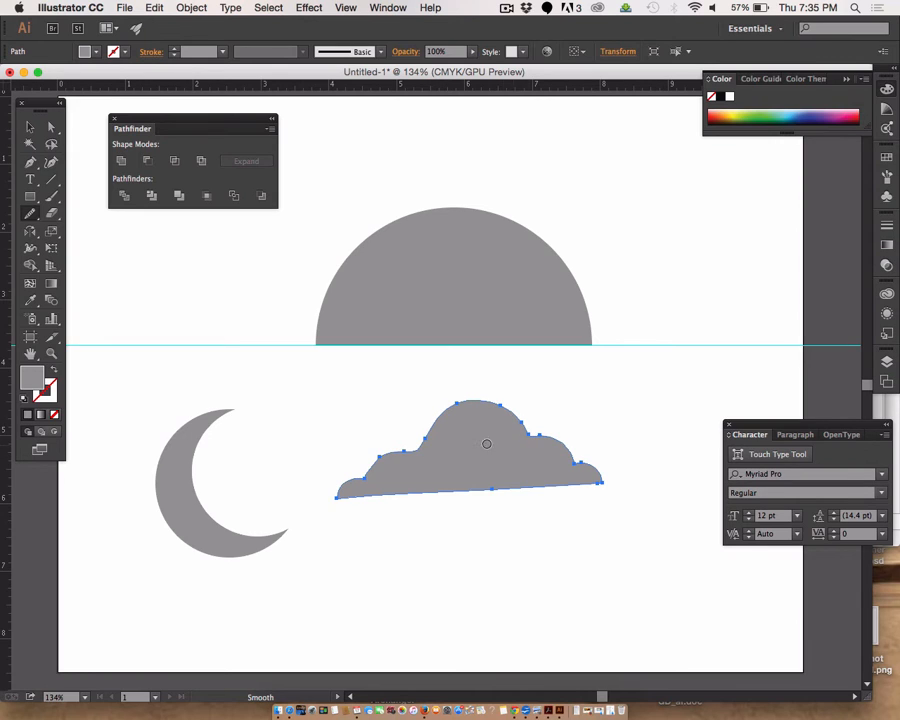
mouse_move(422, 449)
left_mouse_down()
mouse_move(334, 492)
mouse_move(357, 491)
mouse_move(475, 410)
mouse_move(546, 462)
mouse_move(537, 447)
mouse_move(567, 452)
mouse_move(597, 470)
left_mouse_up()
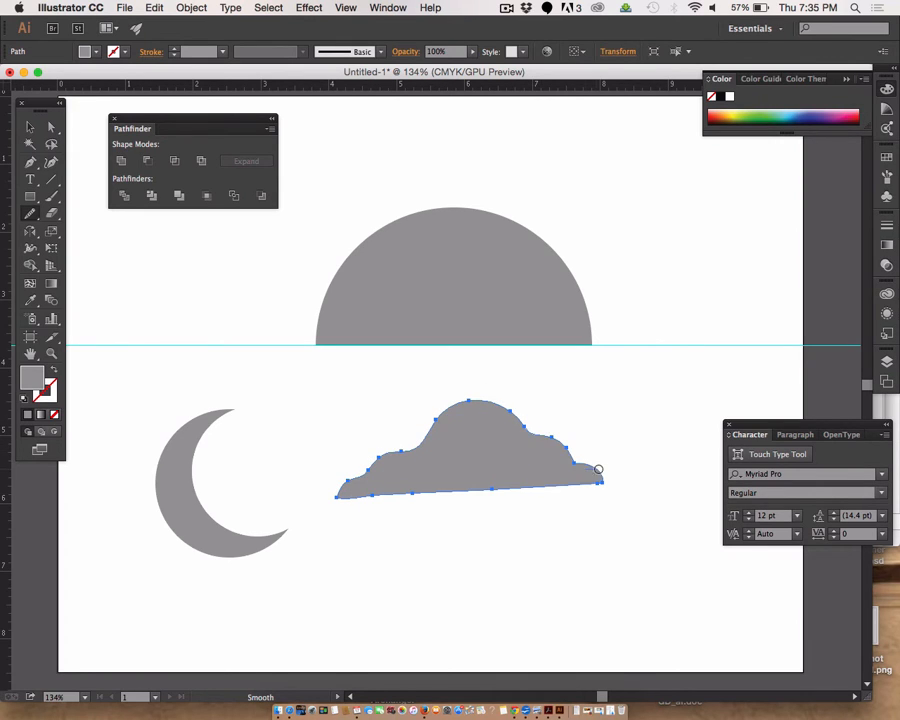
left_click(30, 127)
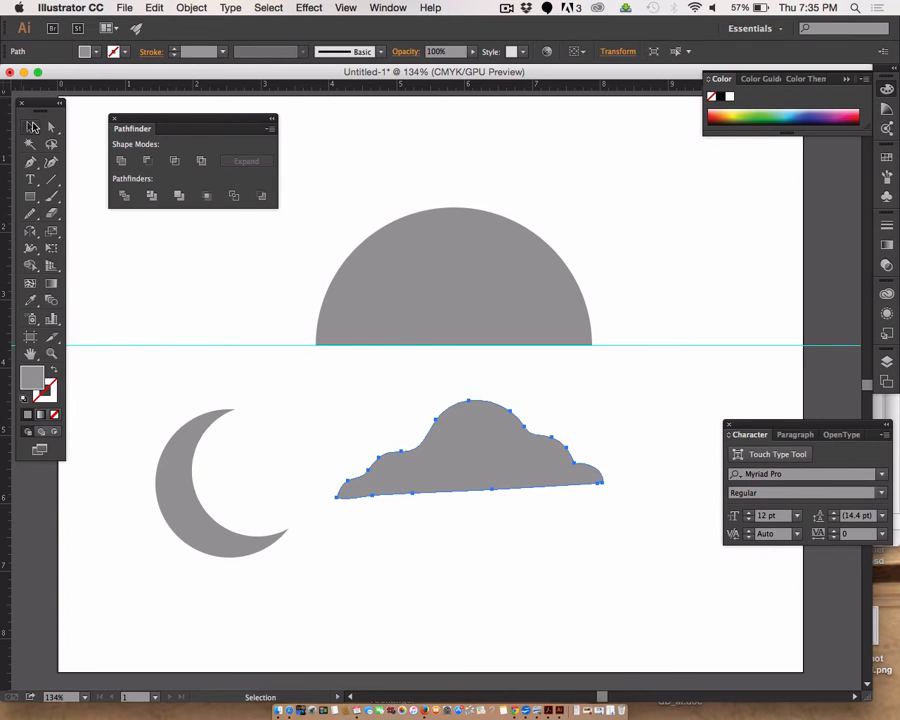
left_click(439, 549)
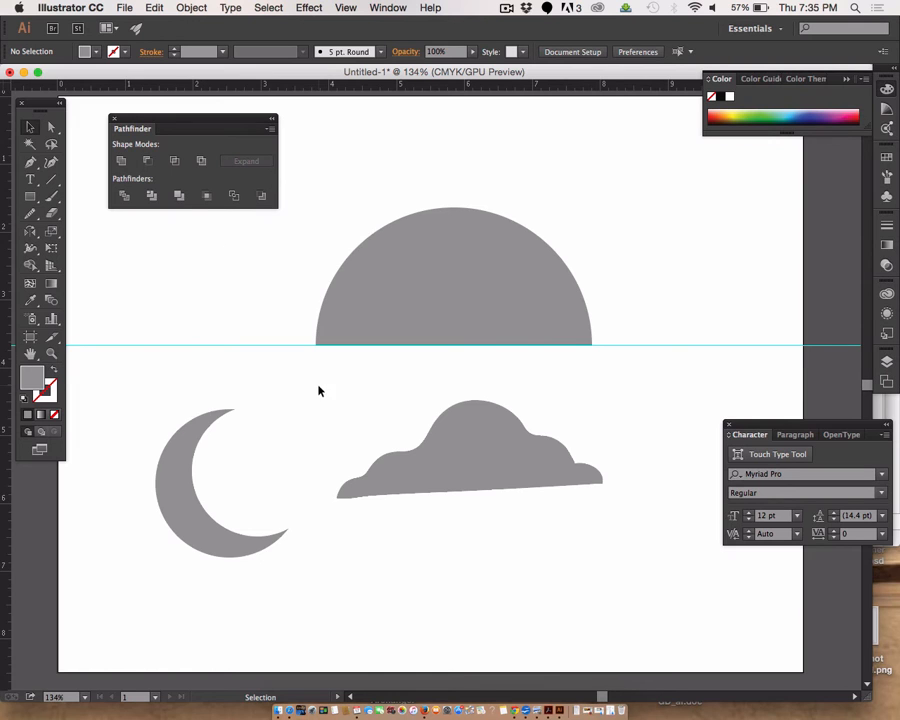
Step: Move the cloud about 2.4 in right and 3.1 in up to overlap the half-circle's right side, and fill it light grey
left_click_drag(448, 462, 610, 250)
double_click(38, 378)
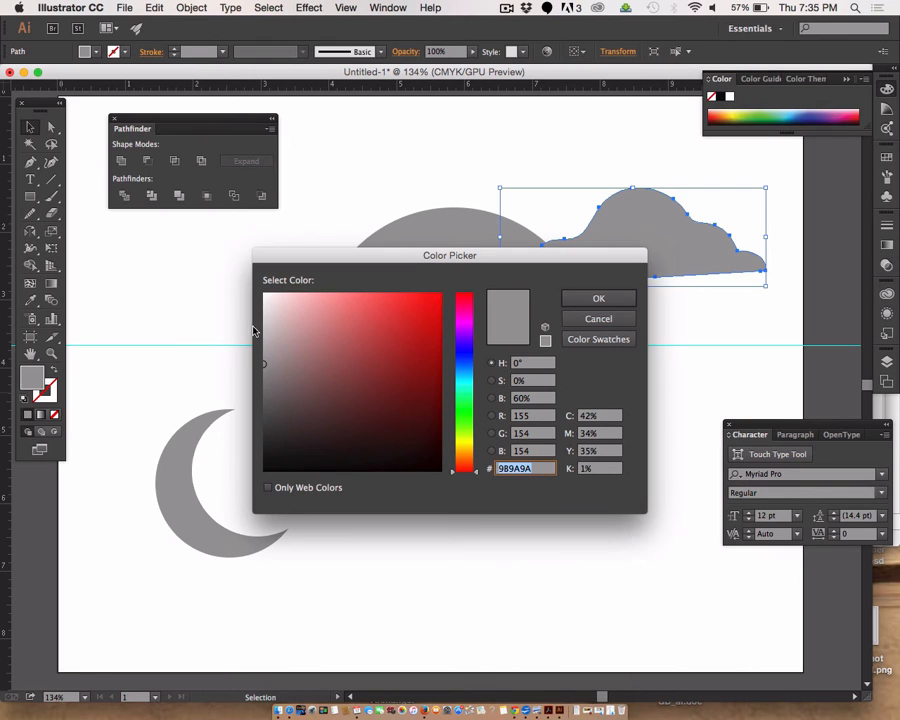
left_click_drag(281, 319, 260, 319)
left_click(595, 299)
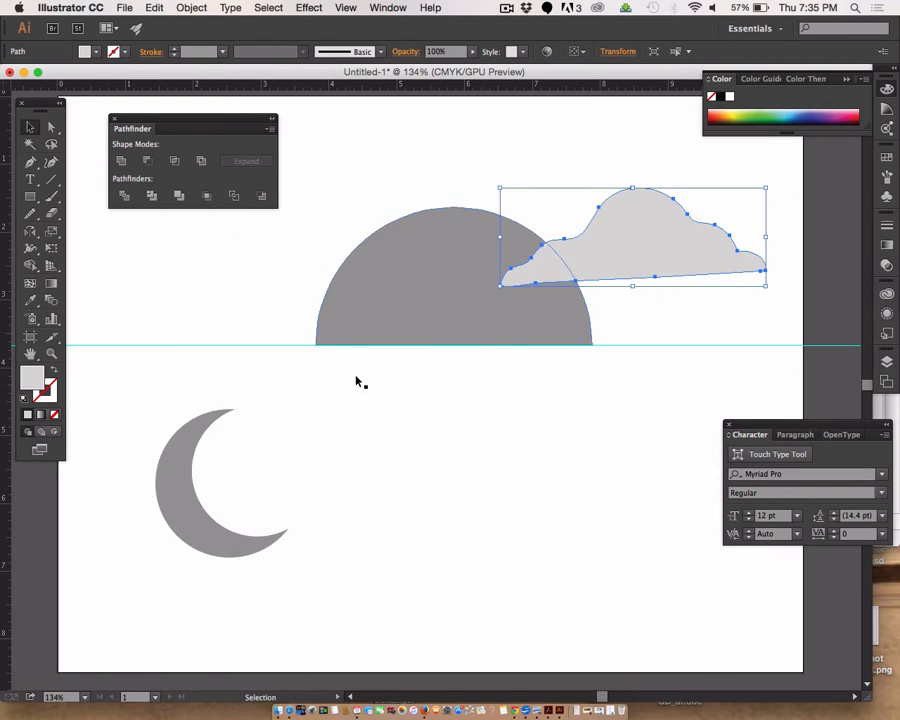
Step: Move the crescent moon about 0.8 in left and 3.7 in up, and place the Pathfinder panel below the guide, clear of the moon
left_click_drag(169, 524, 140, 258)
left_click(292, 455)
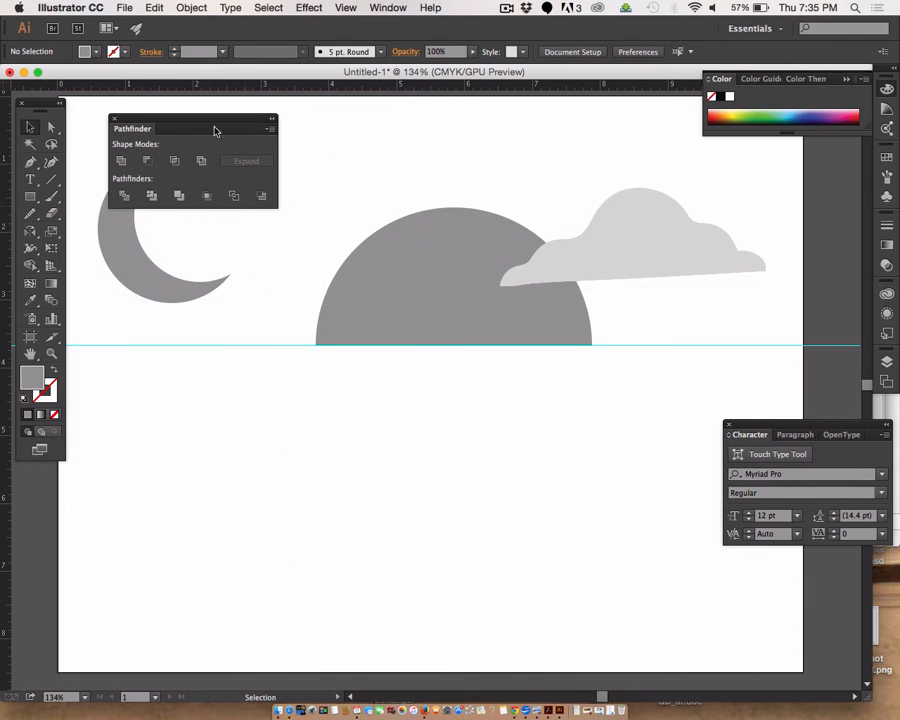
left_click_drag(196, 121, 200, 407)
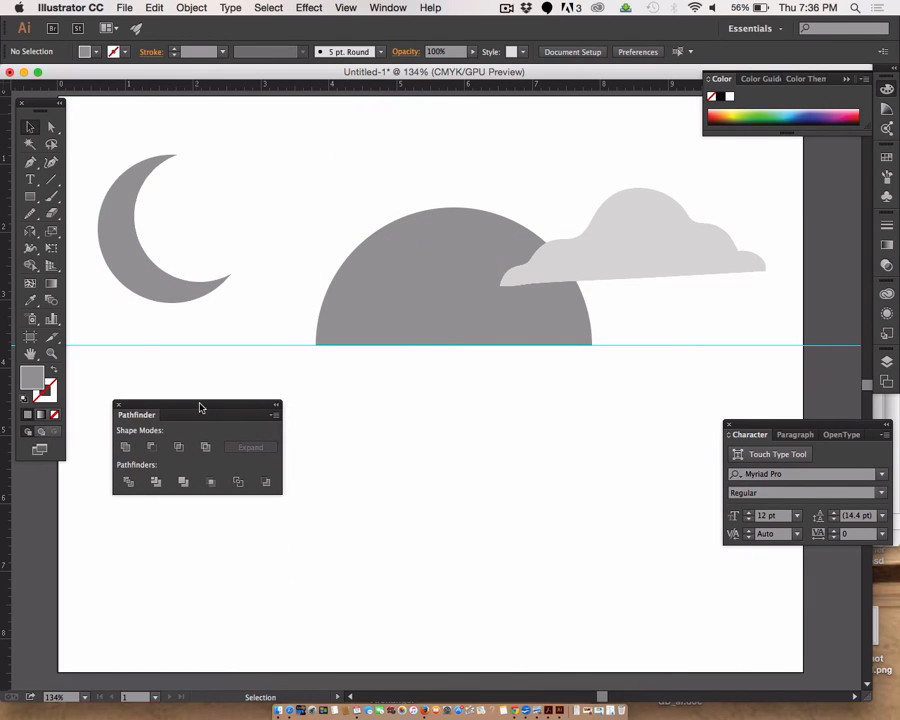
left_click(125, 8)
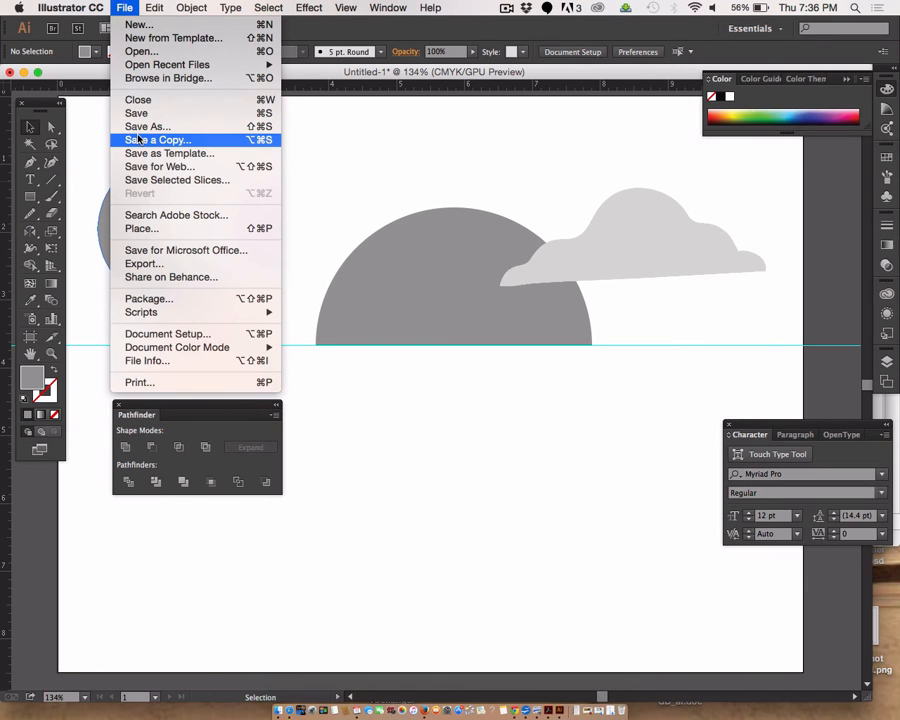
left_click(122, 7)
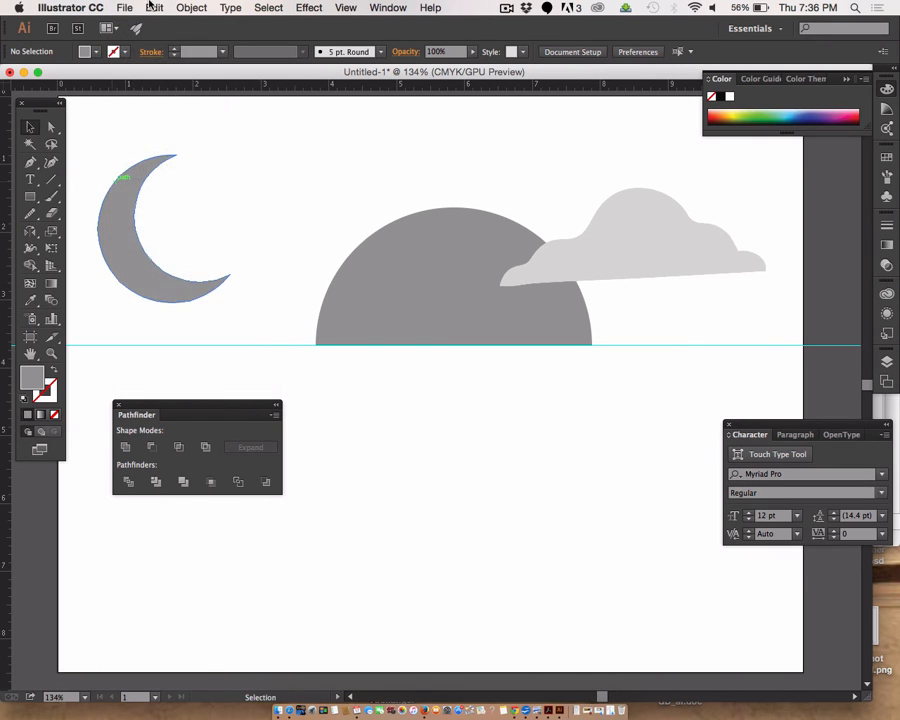
left_click(506, 7)
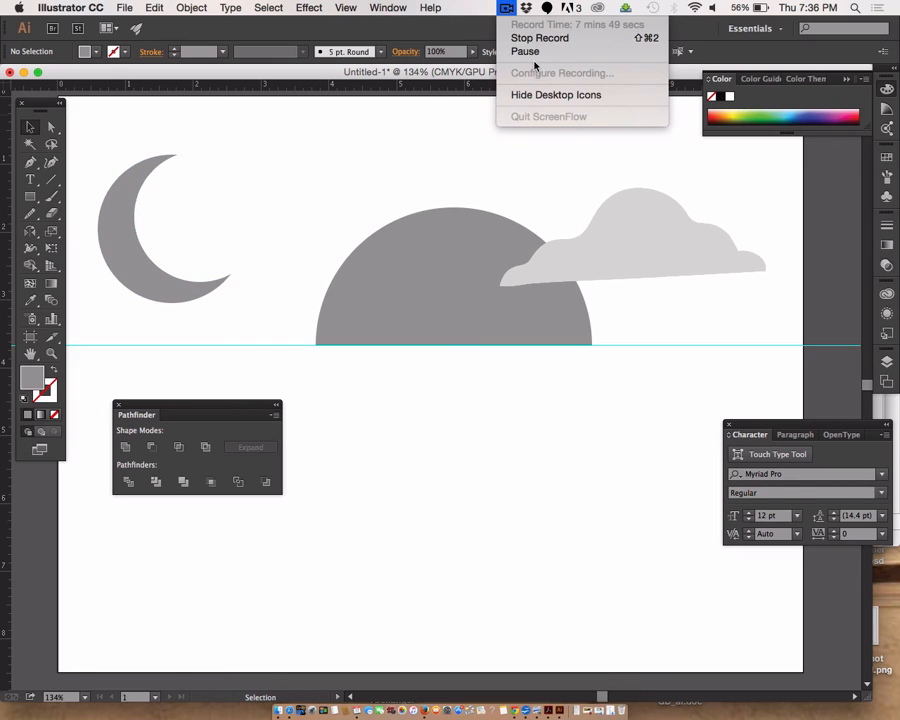